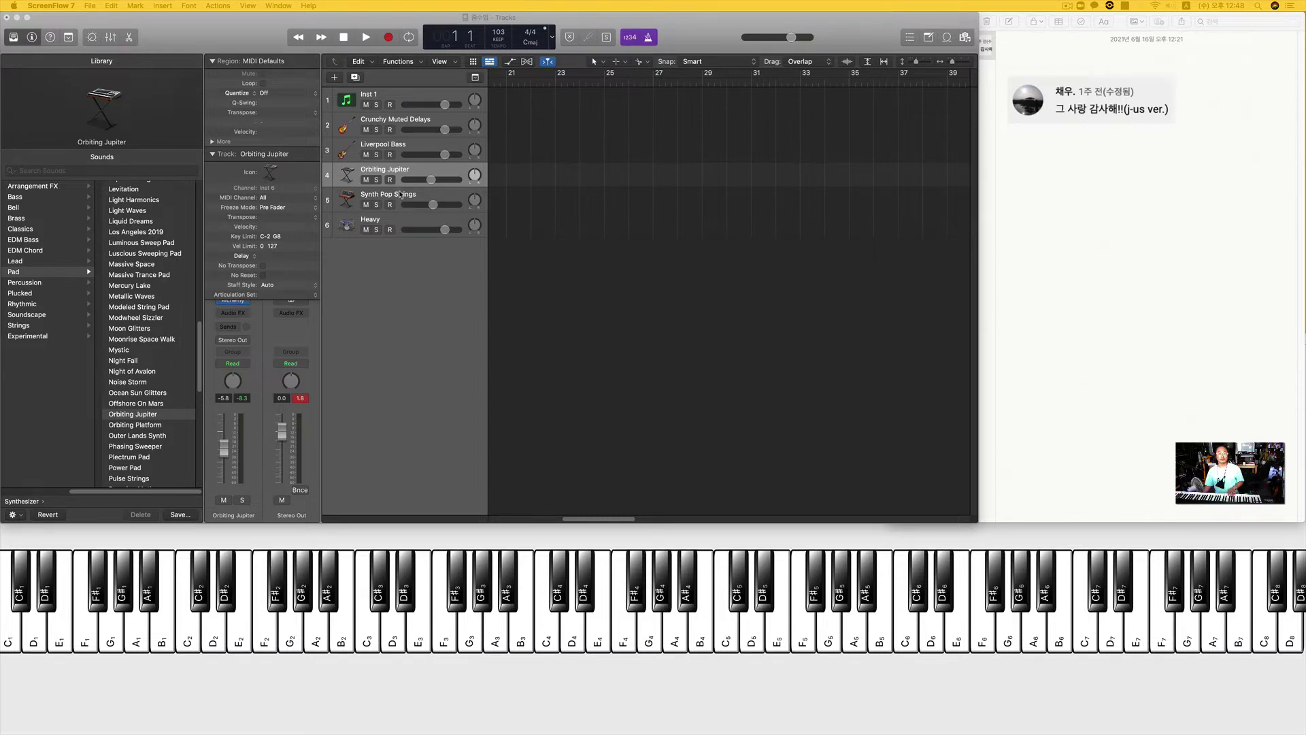
# Step: Select the Inst 1 track, play the project briefly, stop it and return the playhead to bar 1
pyautogui.click(403, 97)
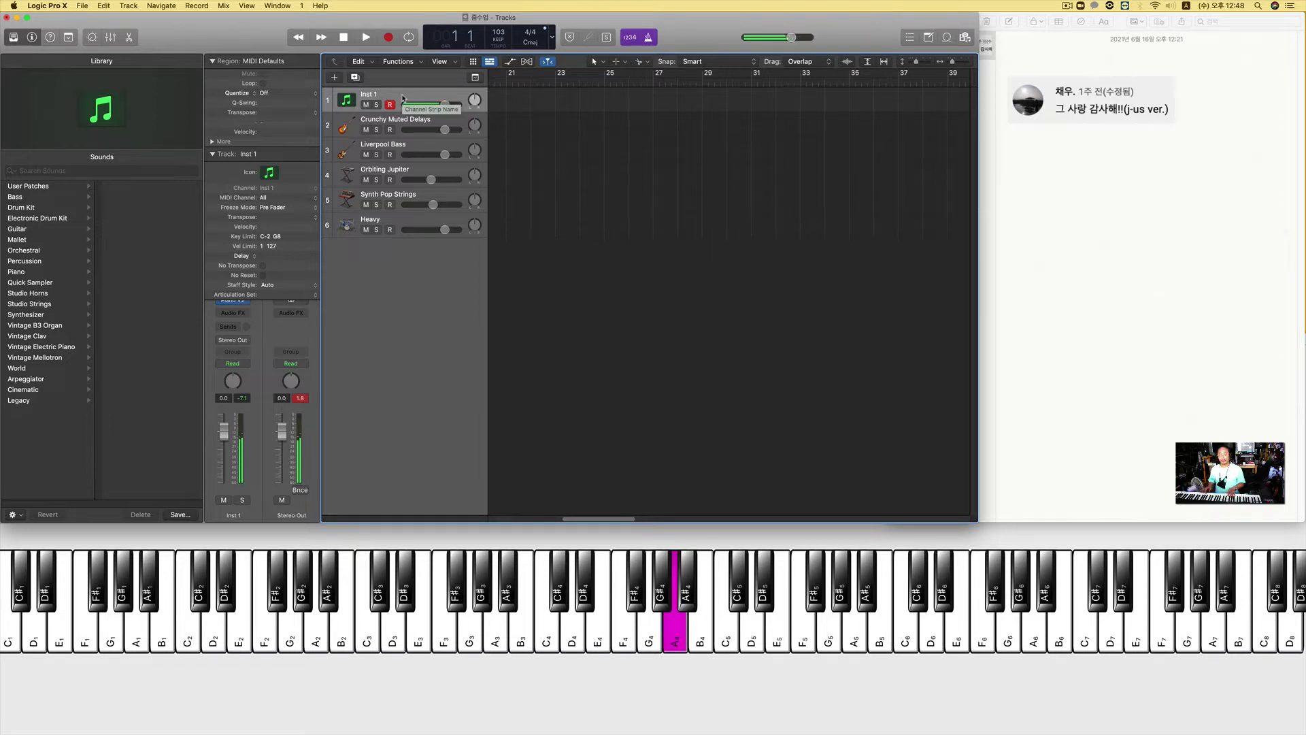
pyautogui.press('space')
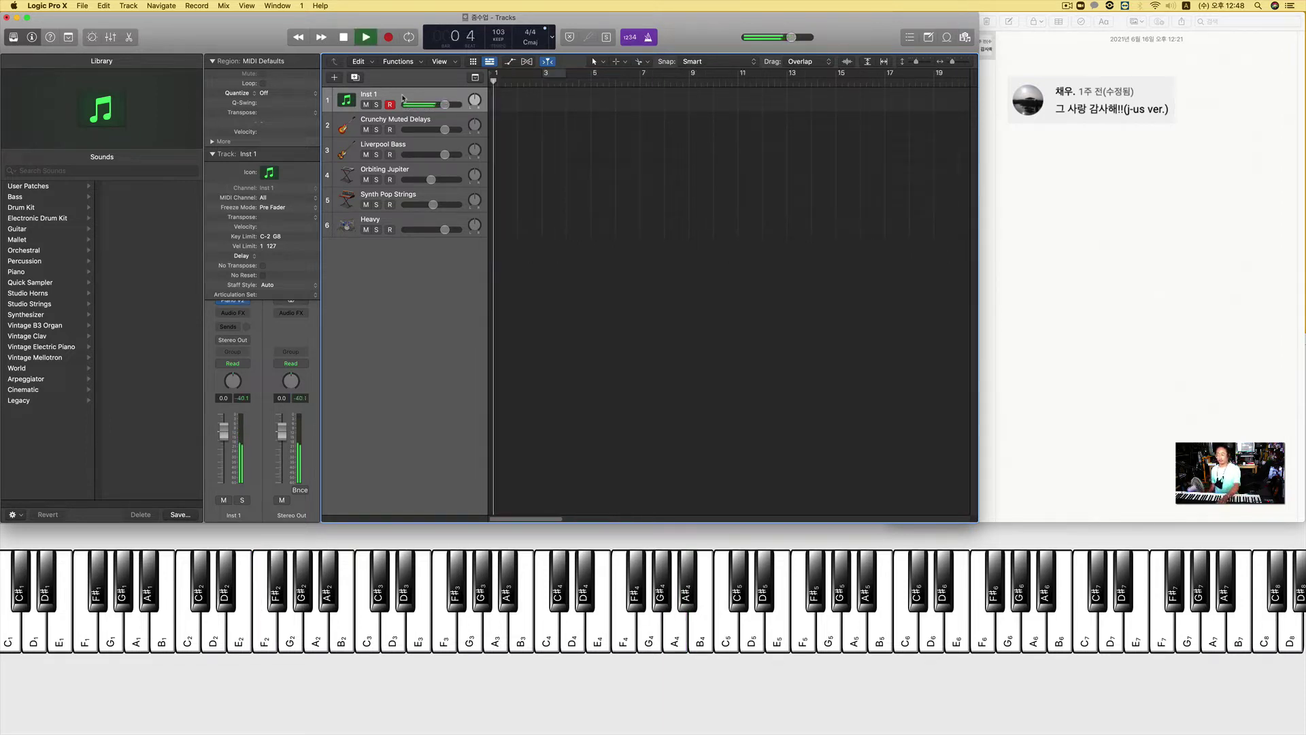
pyautogui.press('space')
pyautogui.press('Return')
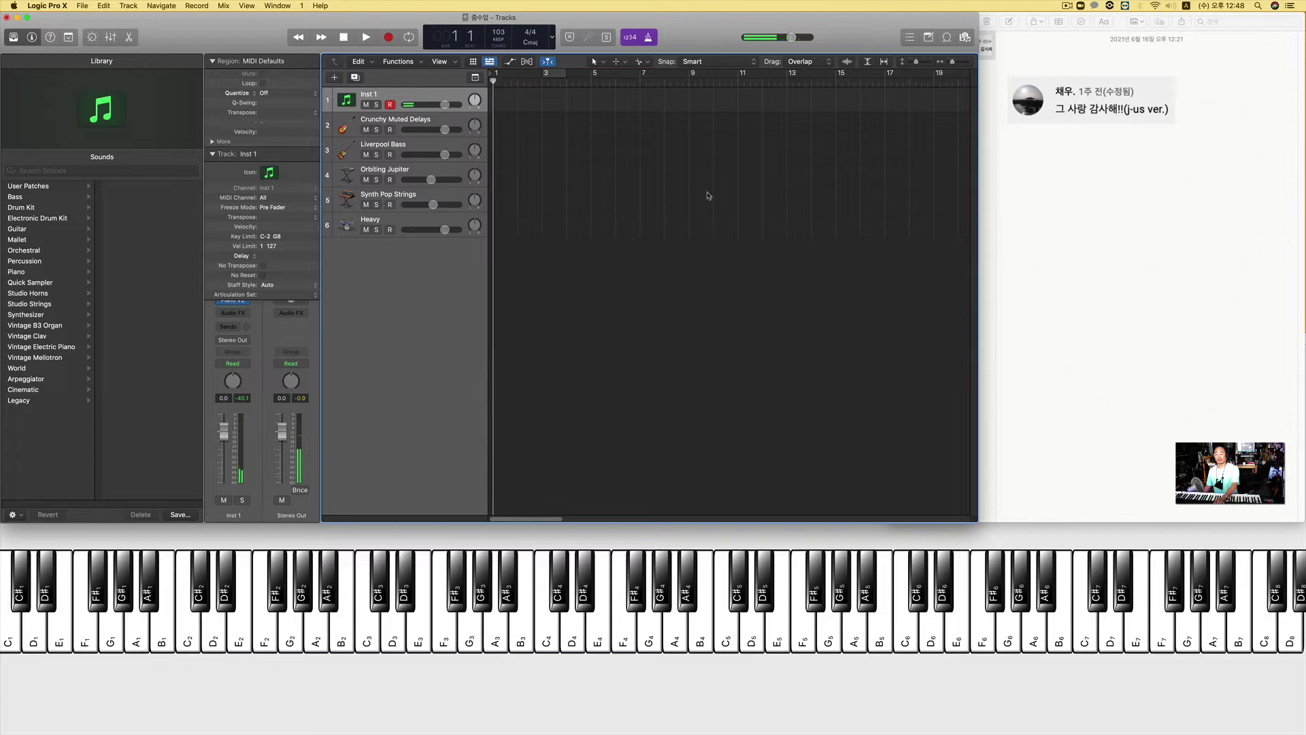
# Step: Switch to the Notes window and start a chord chart below the song title with "F I I Bb"
pyautogui.click(1066, 170)
pyautogui.write('F')
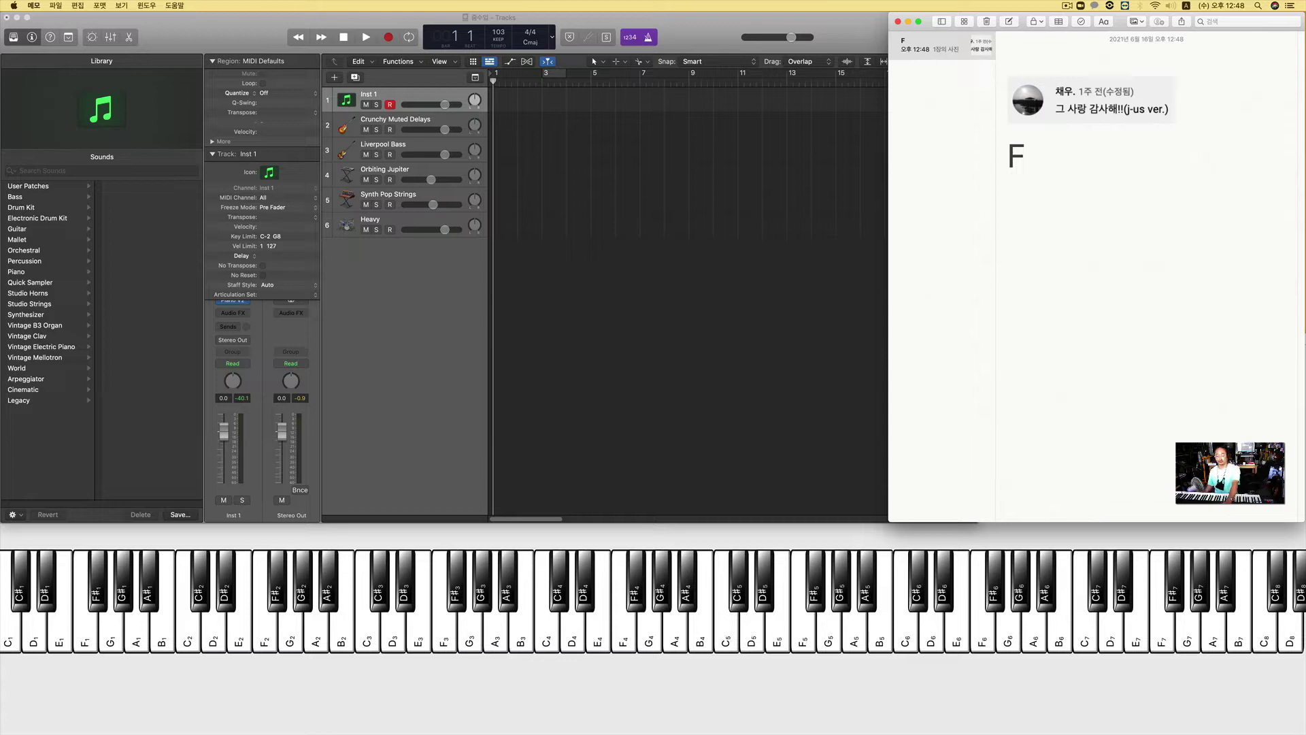
pyautogui.write('l')
pyautogui.press('super+Tab')
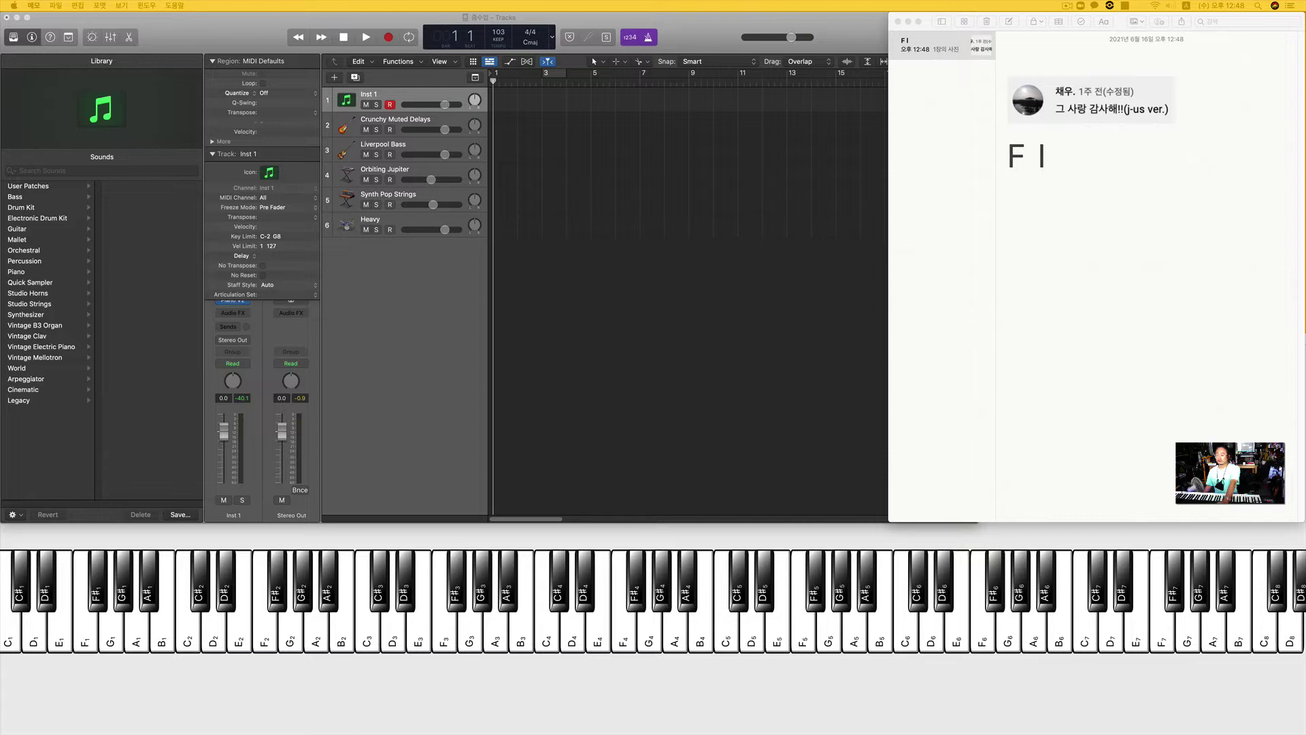
pyautogui.click(1087, 163)
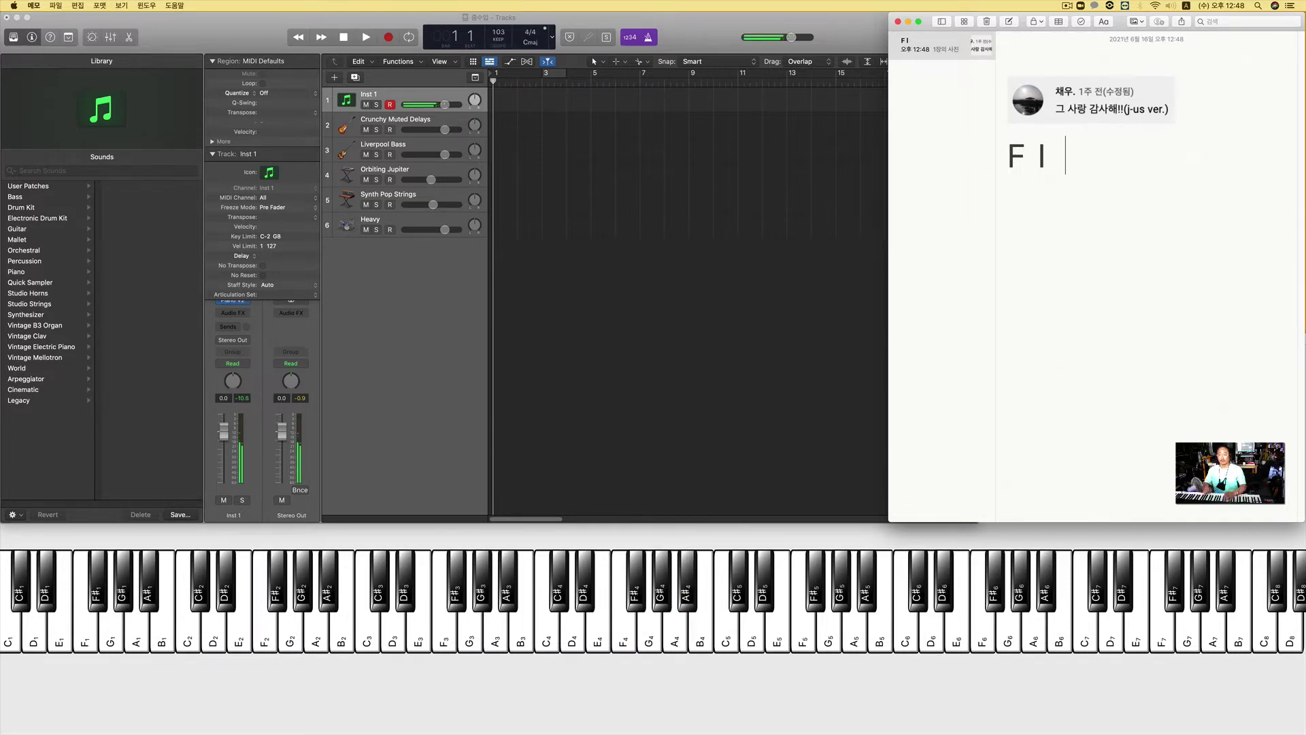
pyautogui.write('I')
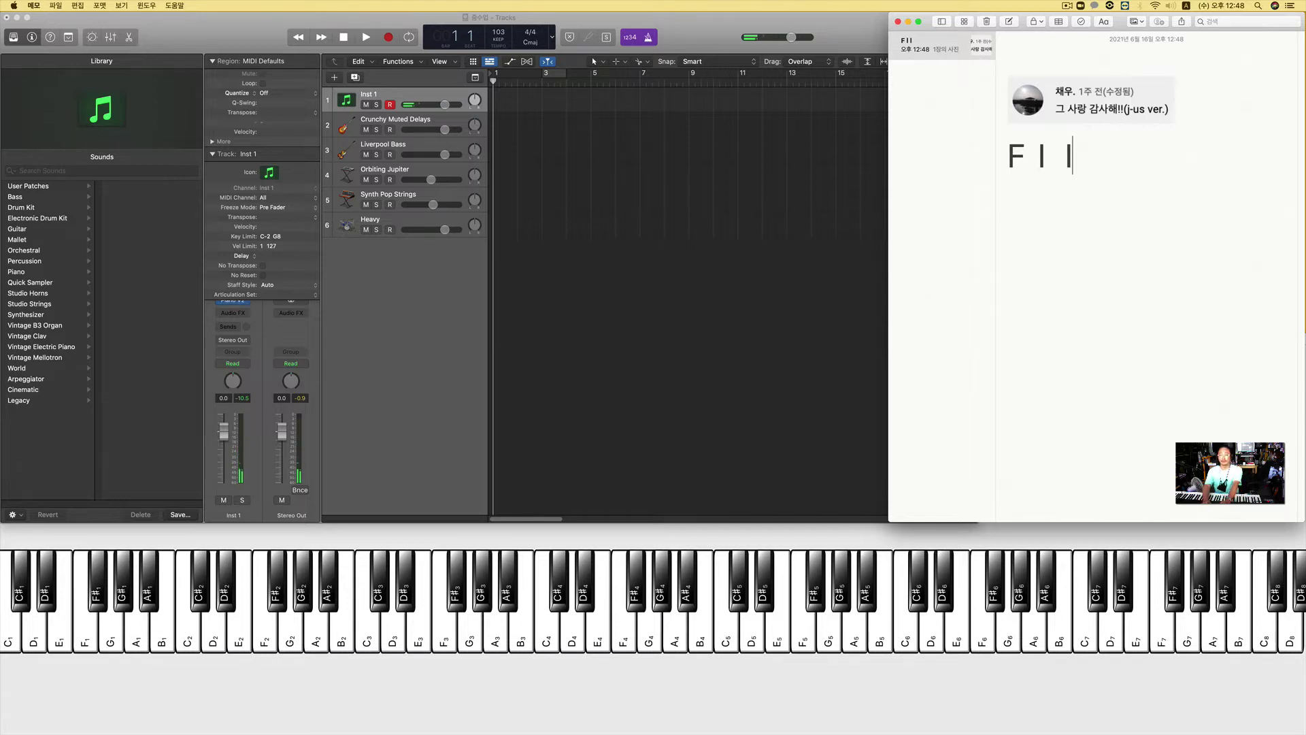
pyautogui.write(' Bb')
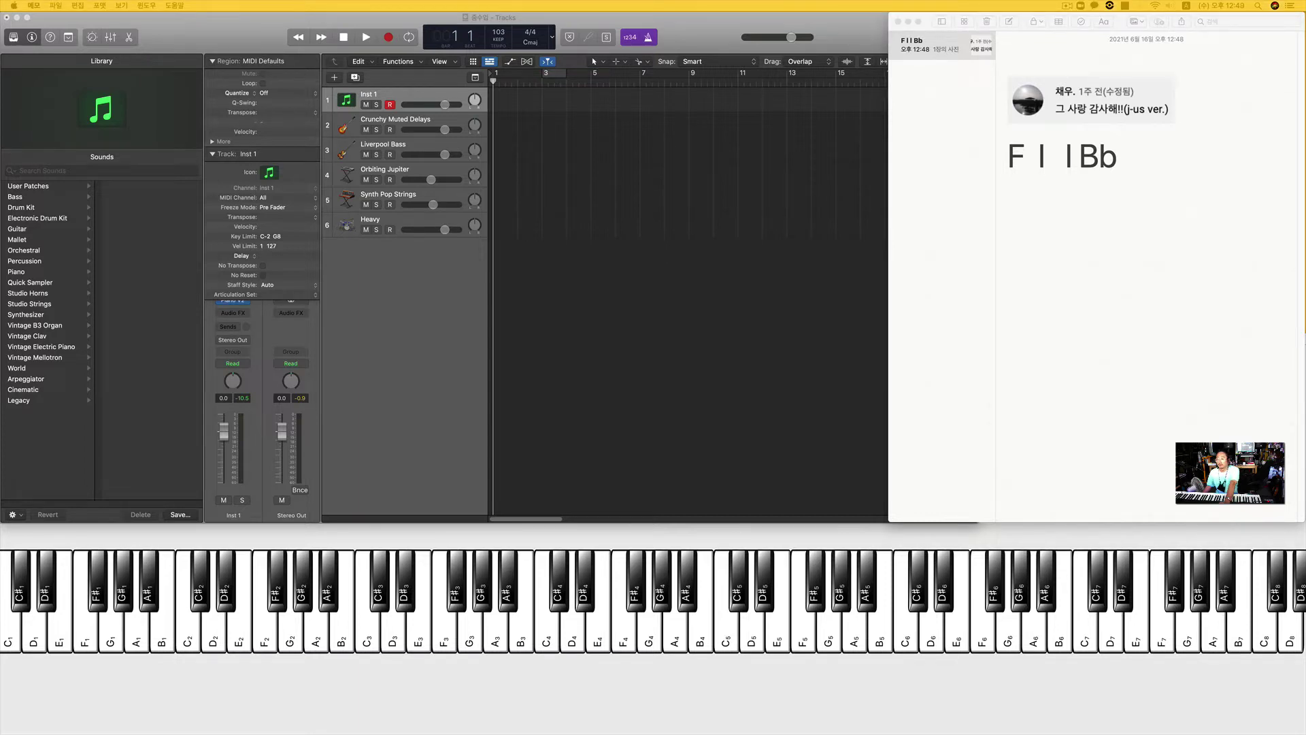
# Step: Extend the first chord line after Bb with "I Dm7 I", using the letter I as bar line
pyautogui.click(1160, 170)
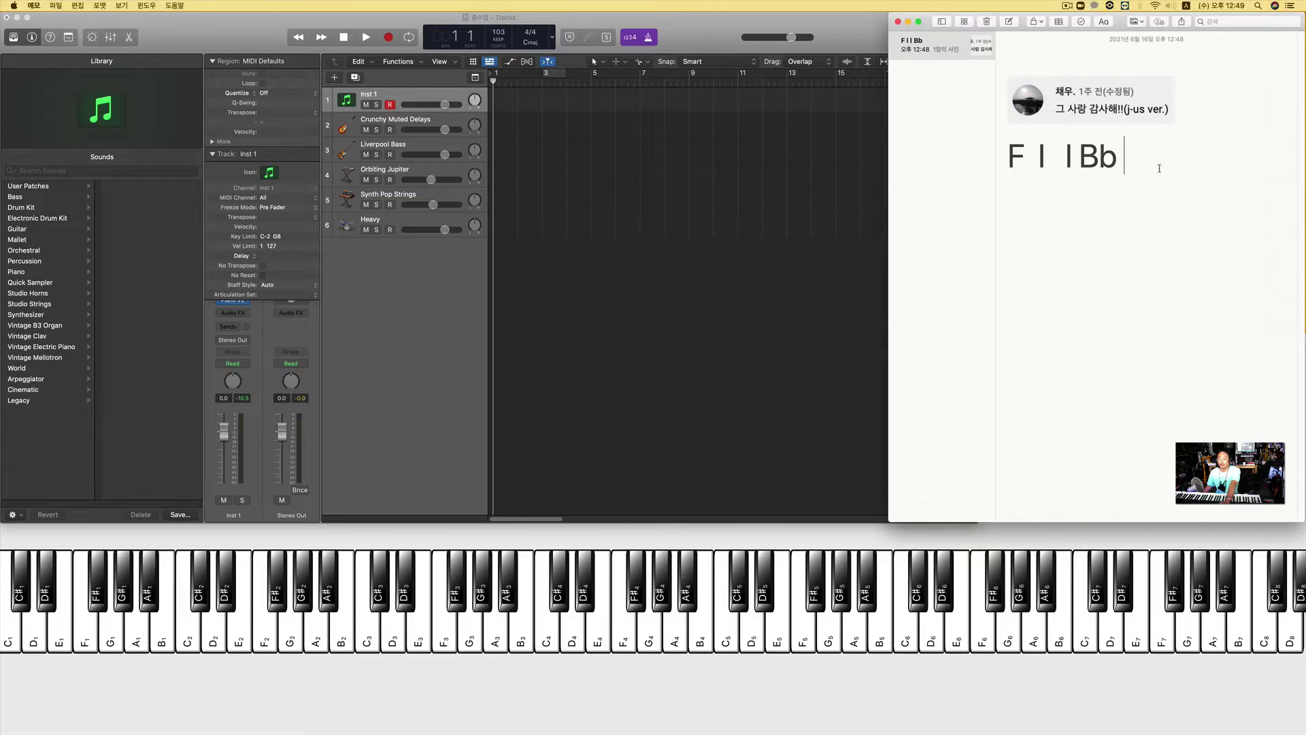
pyautogui.write('L')
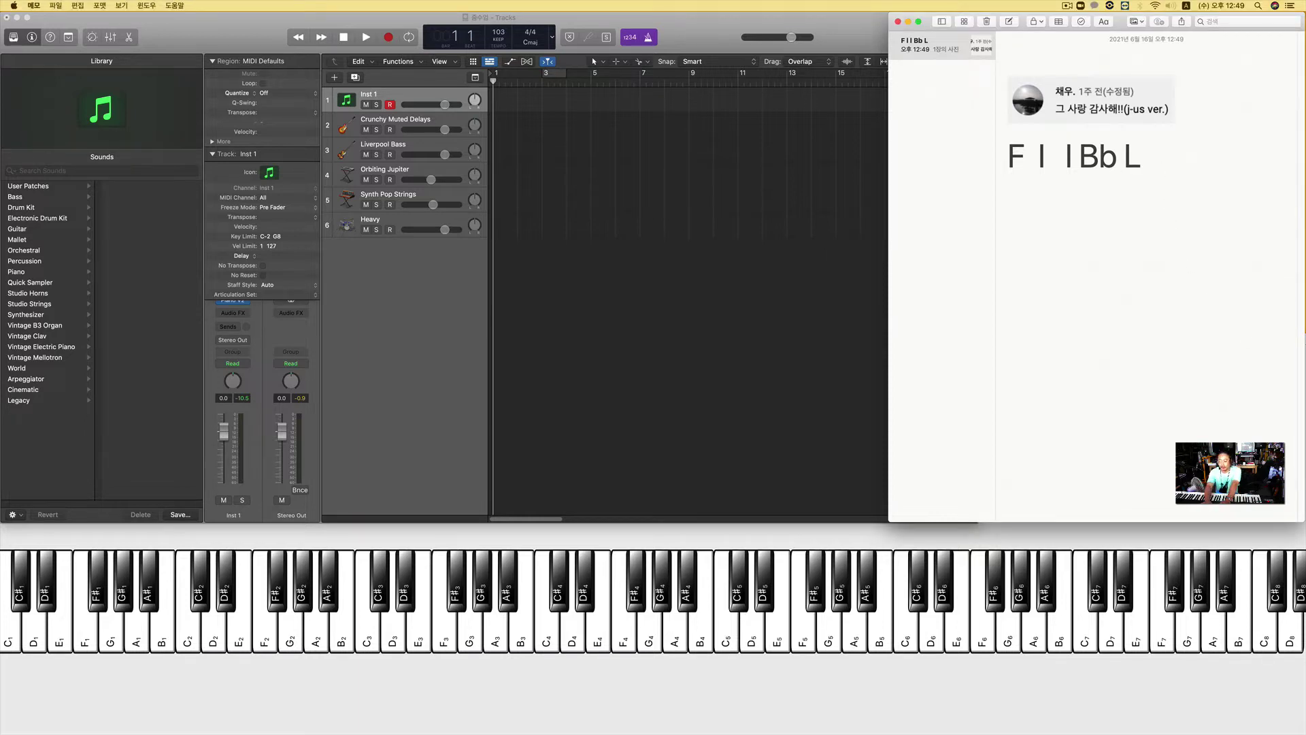
pyautogui.press('BackSpace')
pyautogui.press('BackSpace')
pyautogui.write('I Dm7 ')
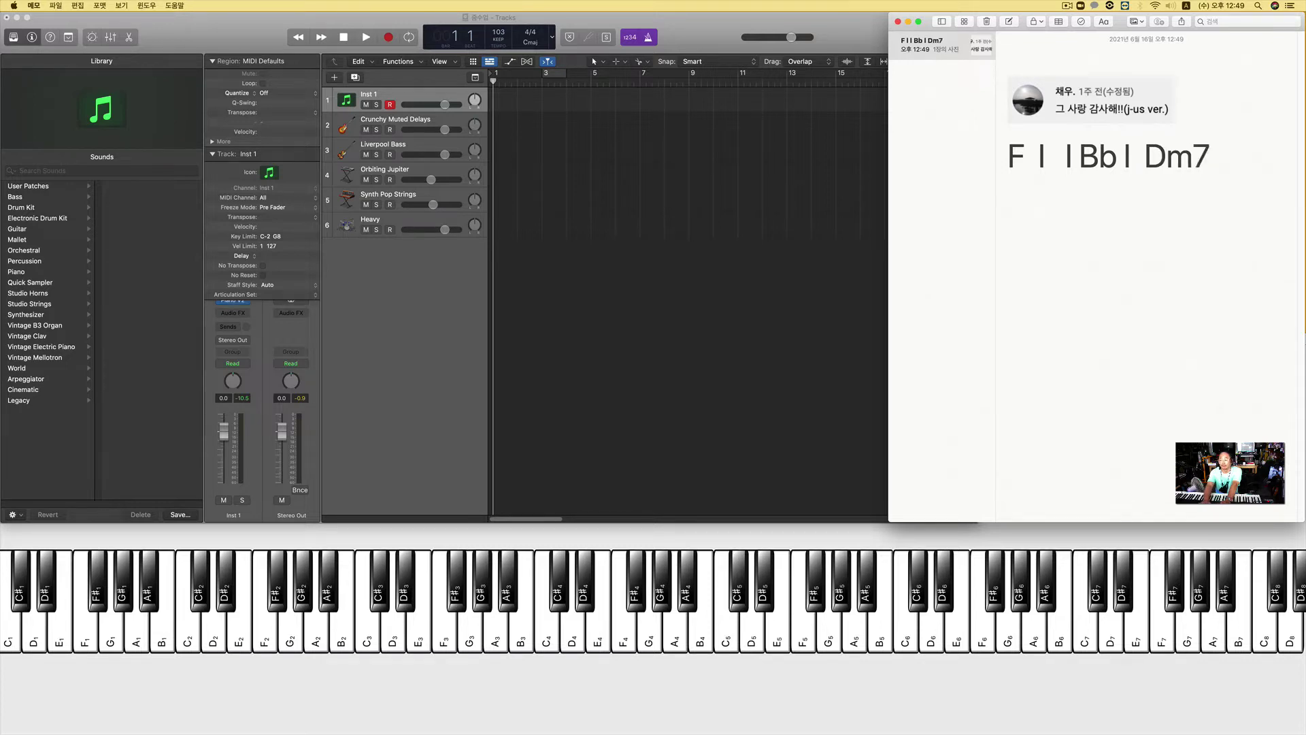
pyautogui.write('I')
# Step: Finish the first chord line with F/C after the last bar line and start a second line
pyautogui.press('super+Tab')
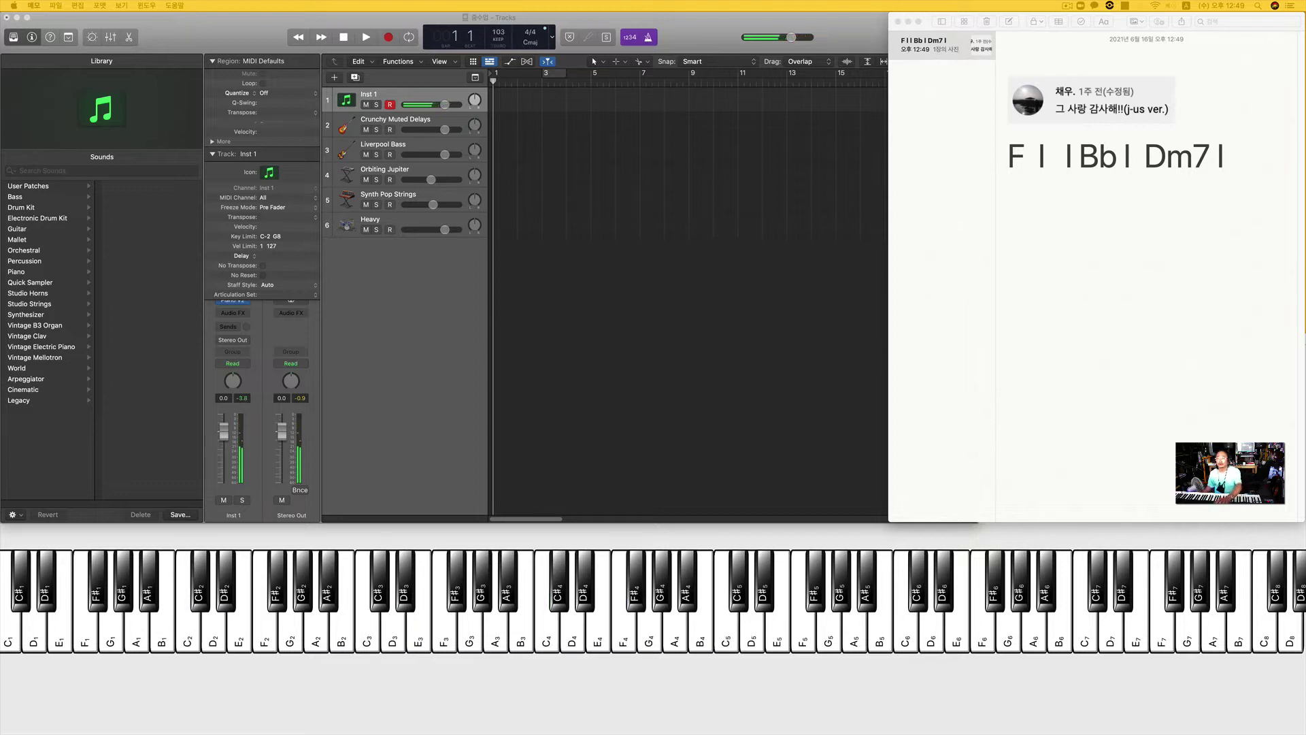
pyautogui.click(1237, 158)
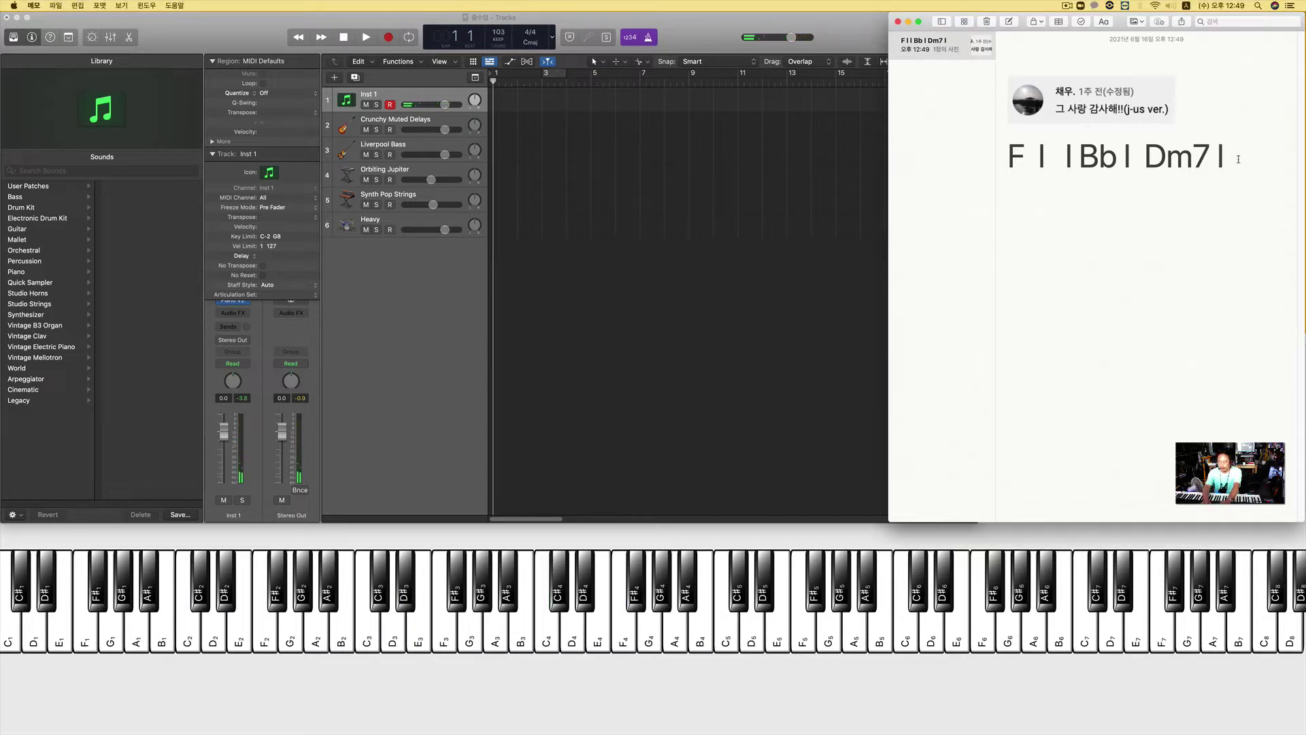
pyautogui.write('F/C')
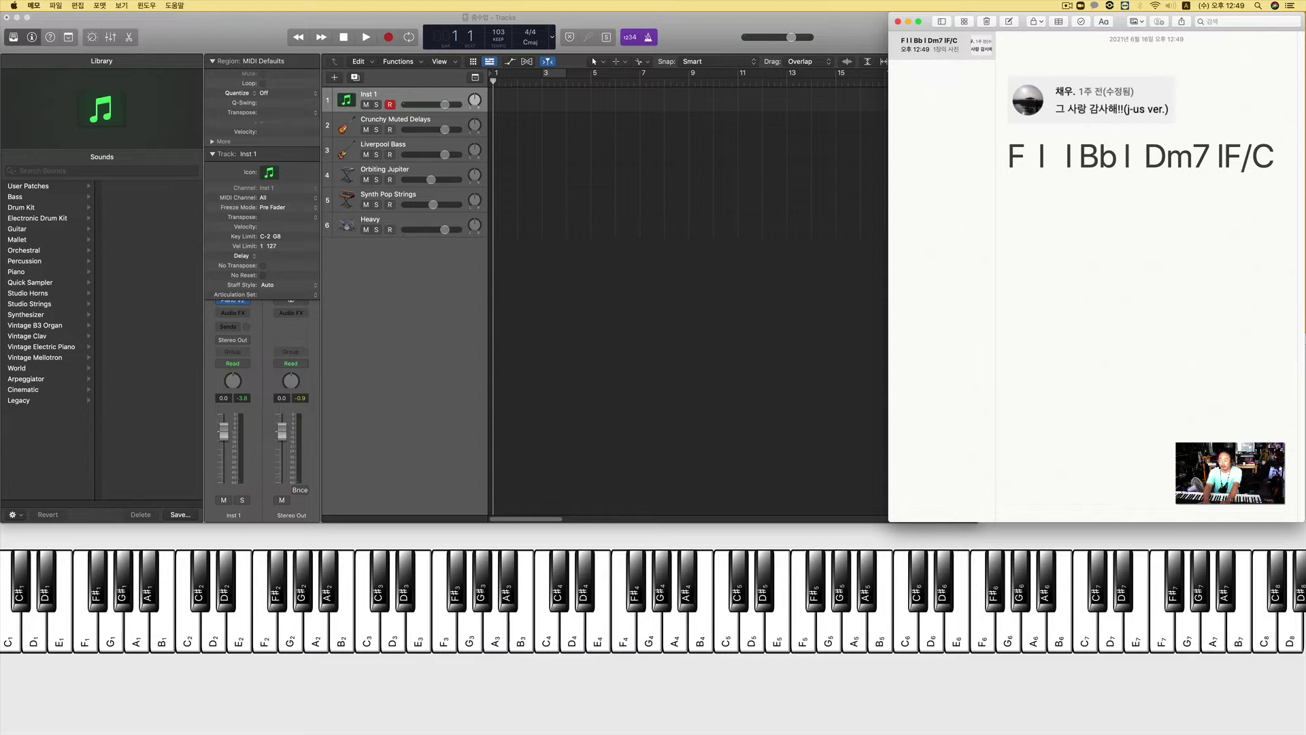
pyautogui.press('Return')
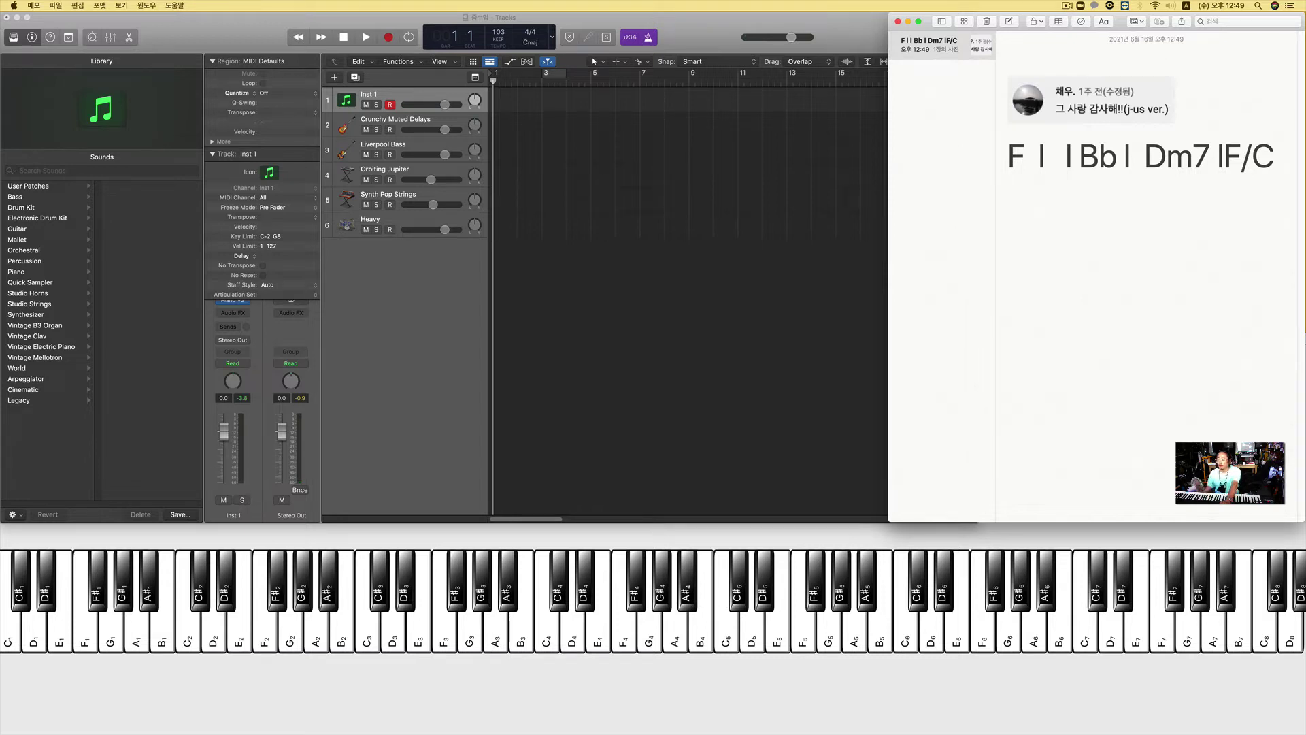
# Step: Enter "Bb I." as the second line of the chord chart
pyautogui.press('super+Tab')
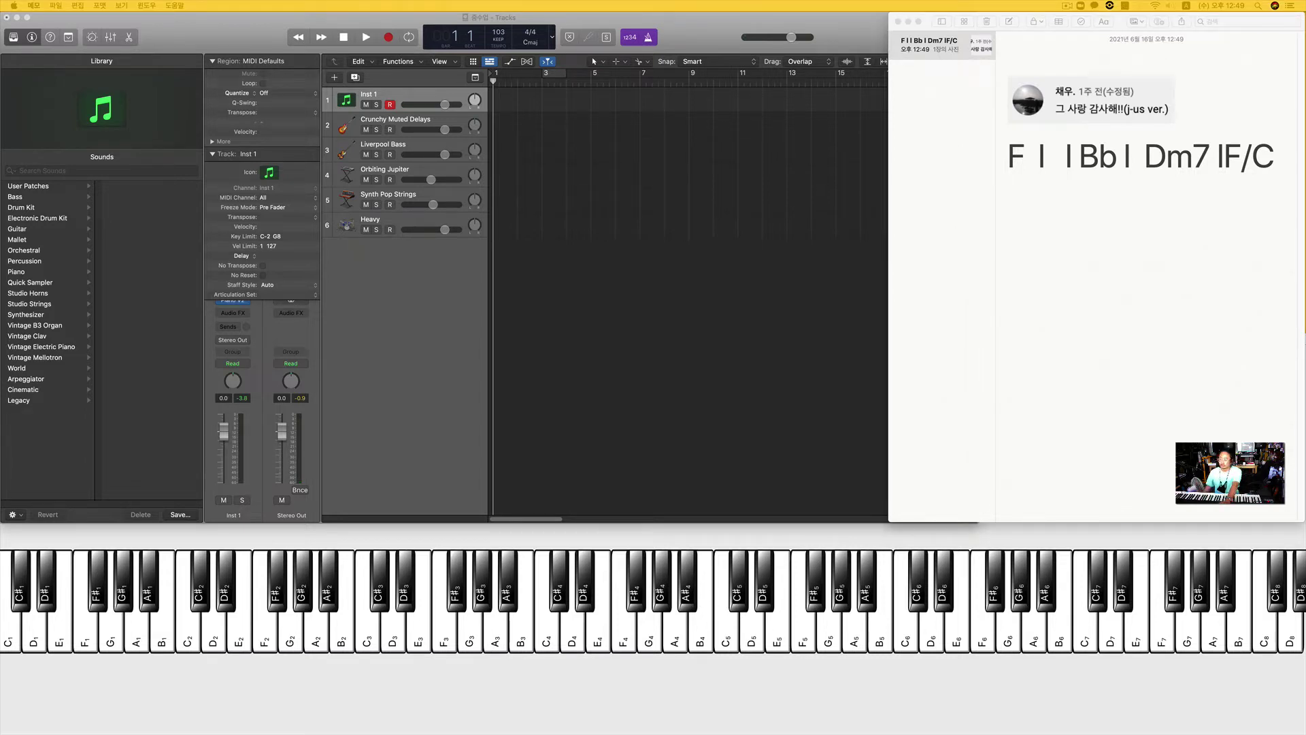
pyautogui.click(1153, 212)
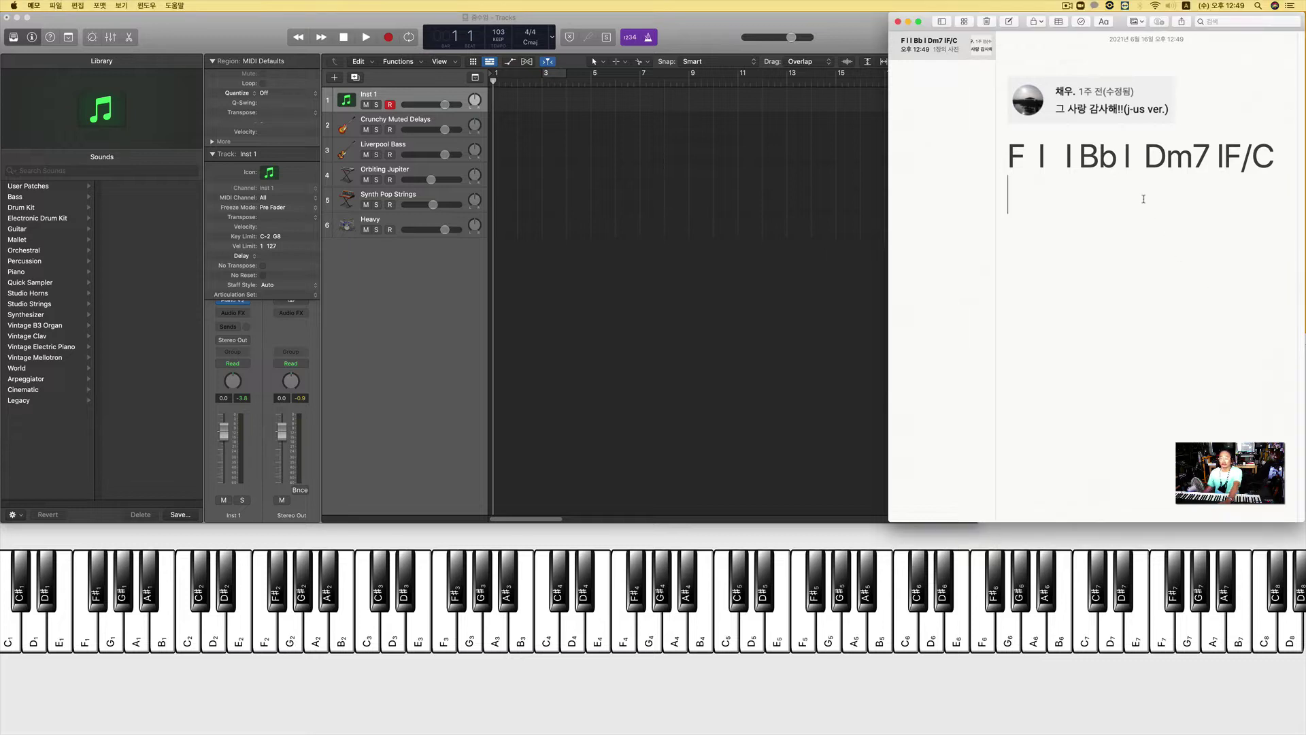
pyautogui.write('Bb')
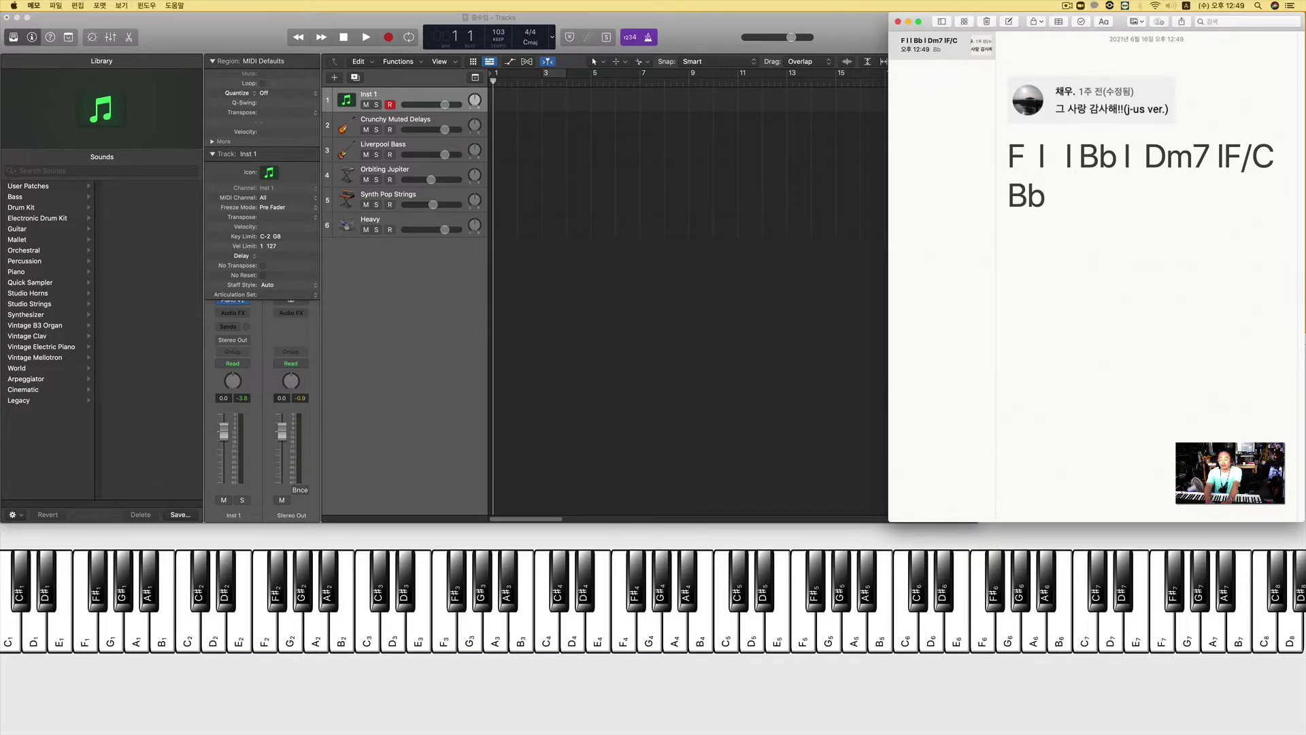
pyautogui.write(' I.')
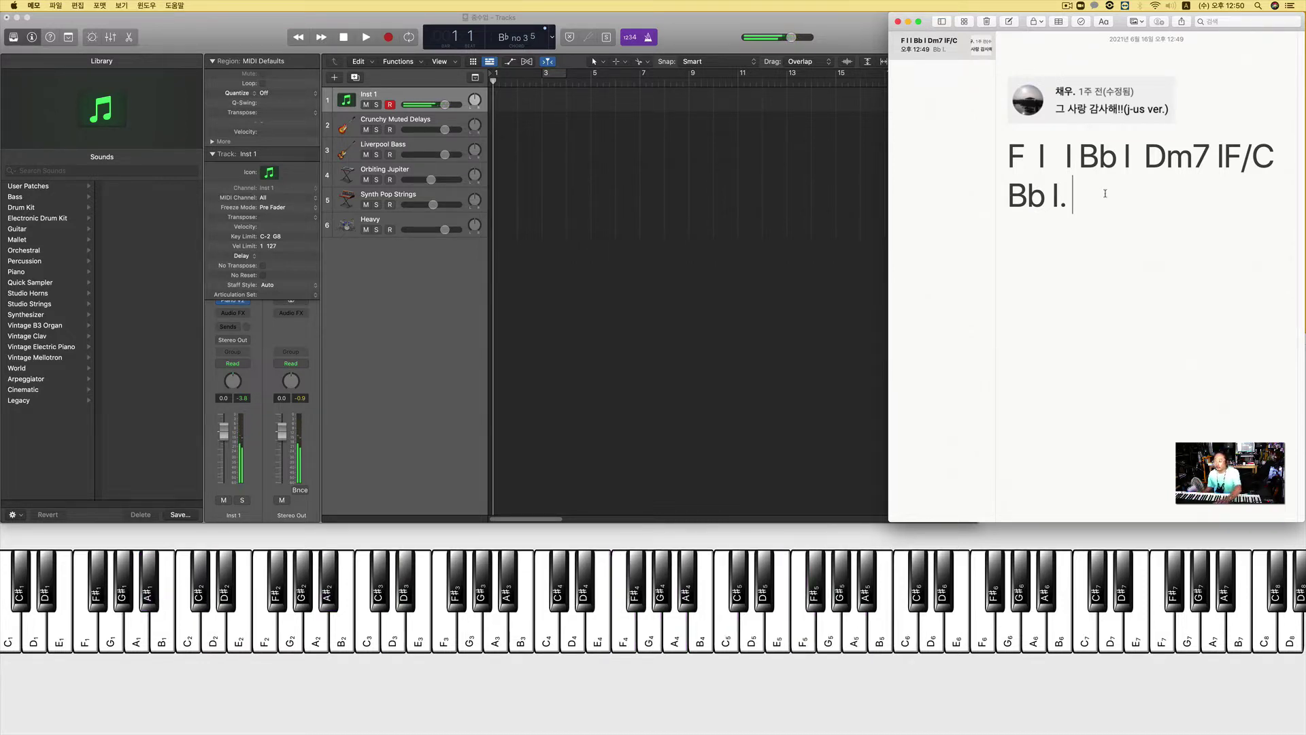
# Step: Start a third line in the chord chart with F followed by a bar line
pyautogui.press('super+Tab')
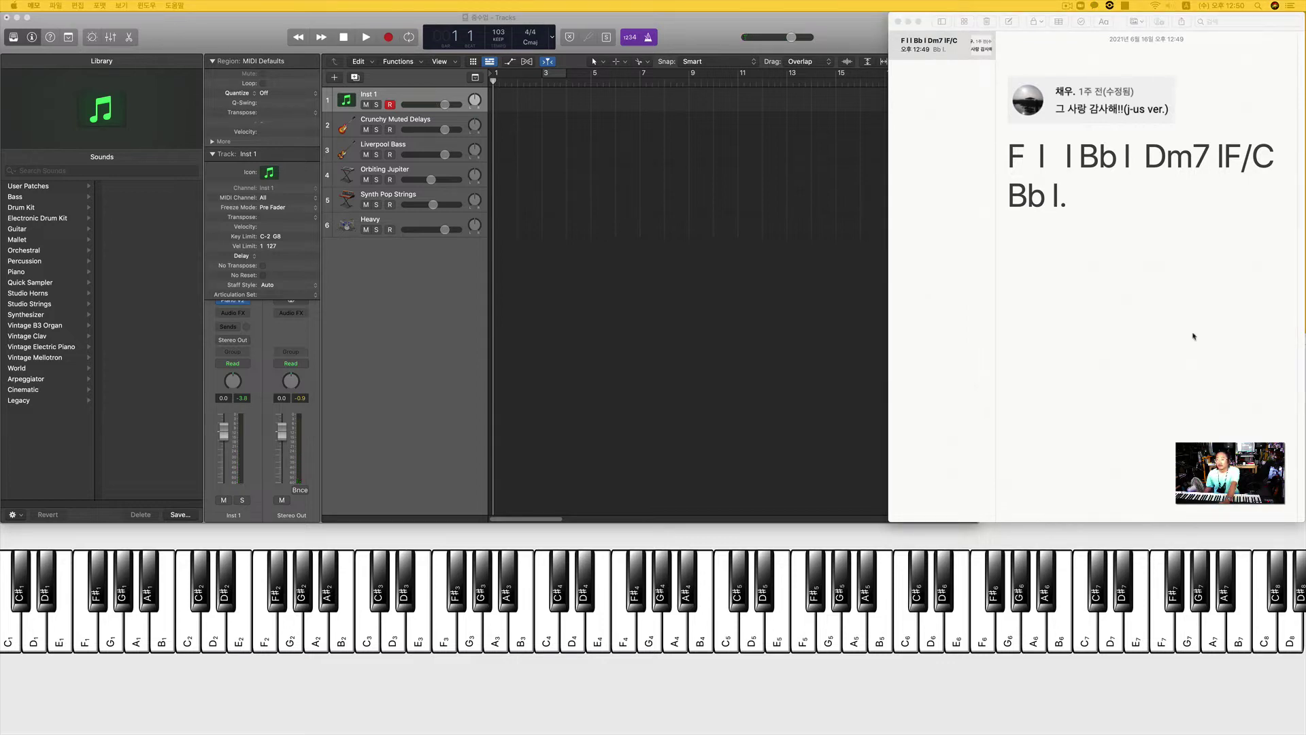
pyautogui.click(1126, 242)
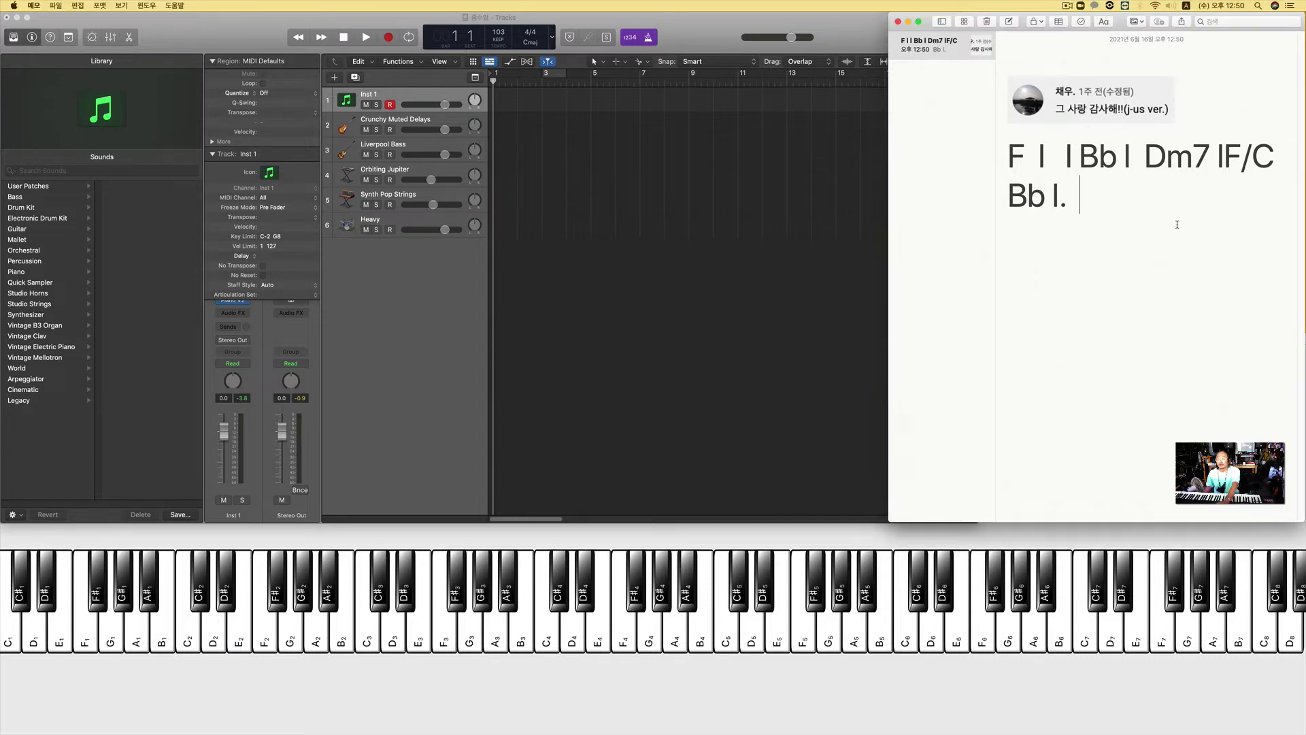
pyautogui.press('Return')
pyautogui.write('F')
pyautogui.press('super+Tab')
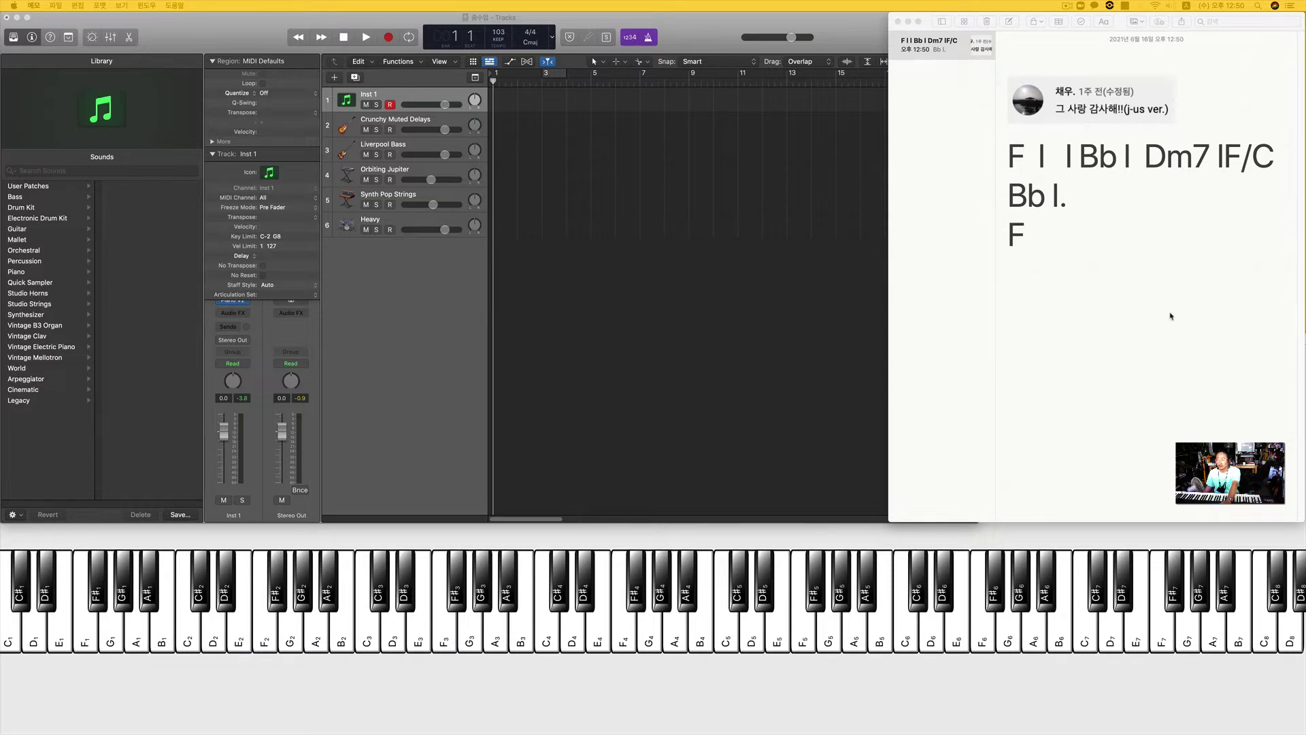
pyautogui.press('super+Tab')
pyautogui.write('I ')
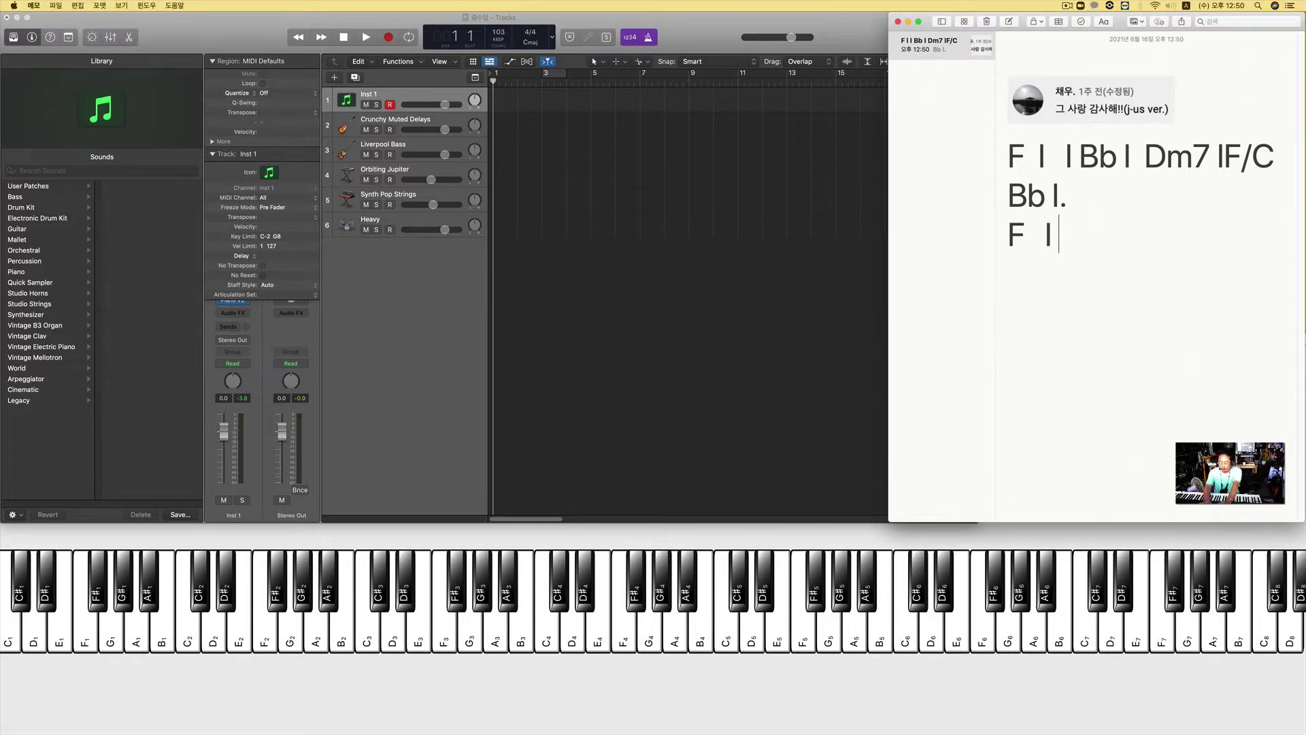
# Step: Extend the third chord line so that it reads "F I I BbM I. I"
pyautogui.write('Bb')
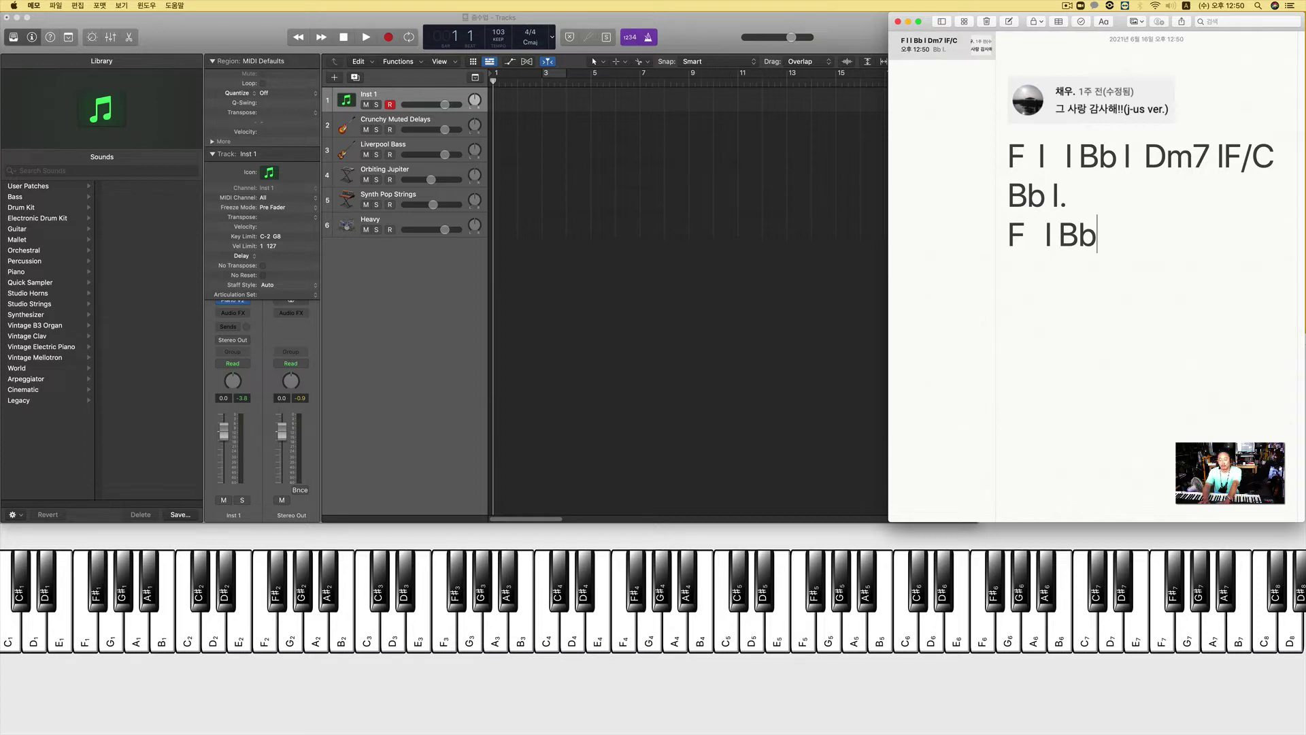
pyautogui.write('M')
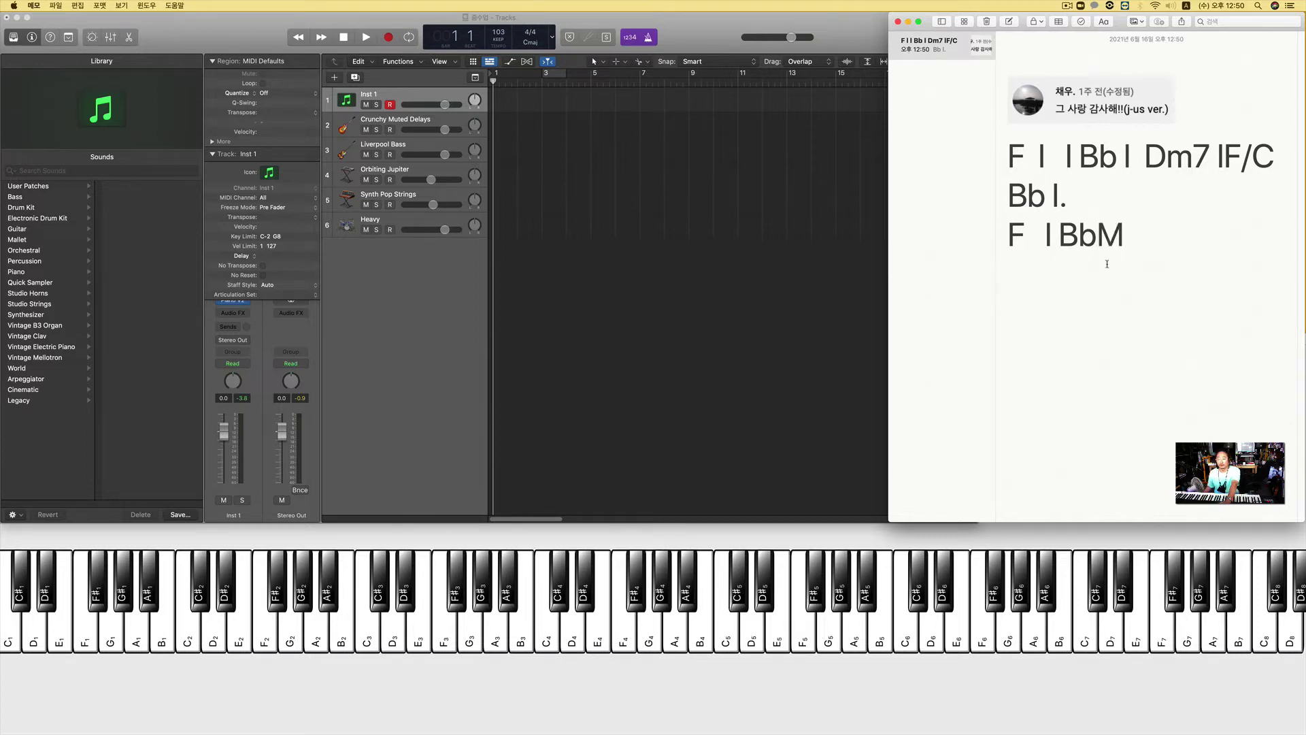
pyautogui.click(1060, 235)
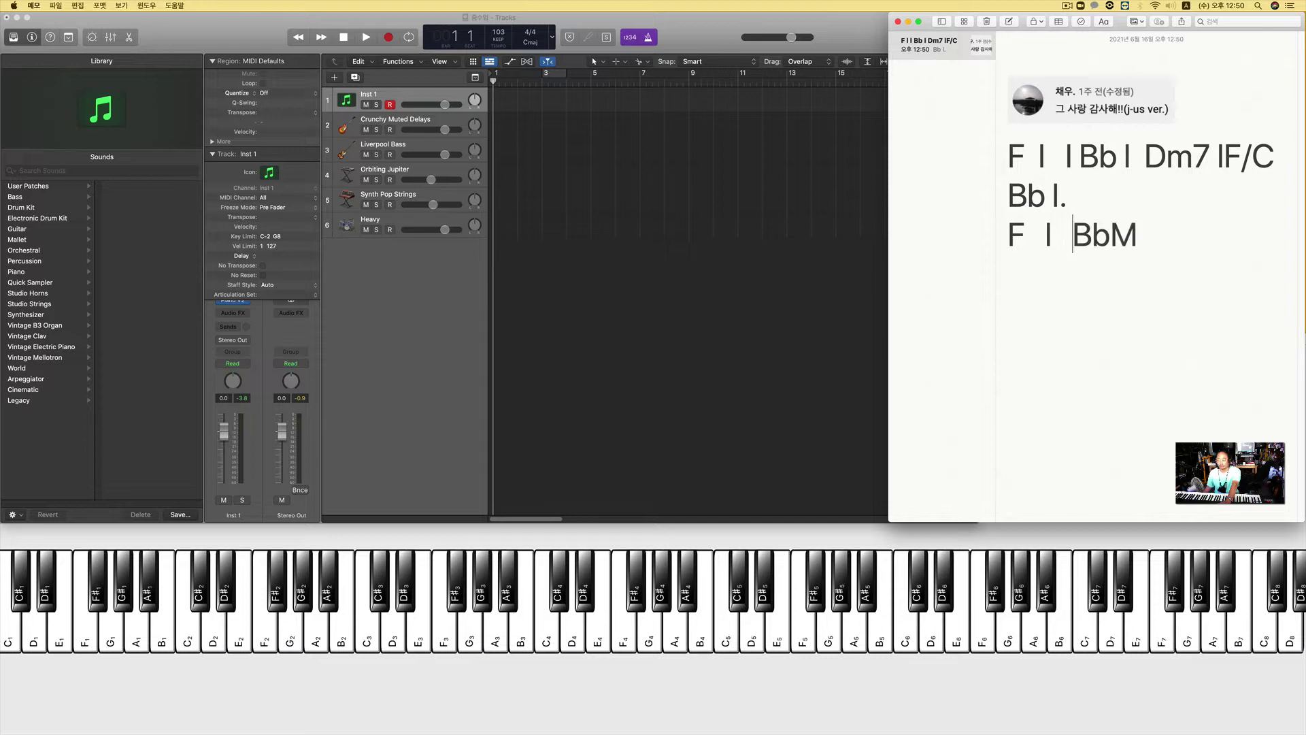
pyautogui.write('I')
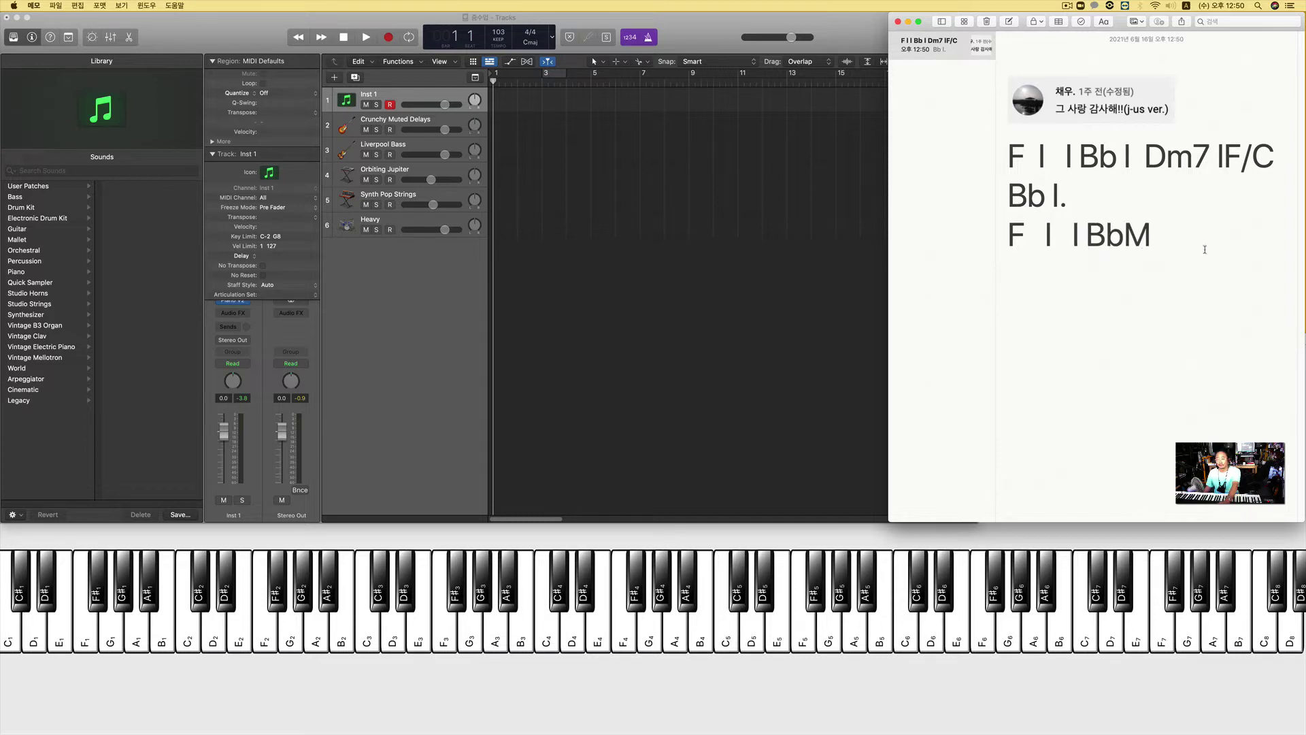
pyautogui.write(' BbM I.  I')
# Step: Complete the third chord line with Dm7 and a closing bar line
pyautogui.press('super+Tab')
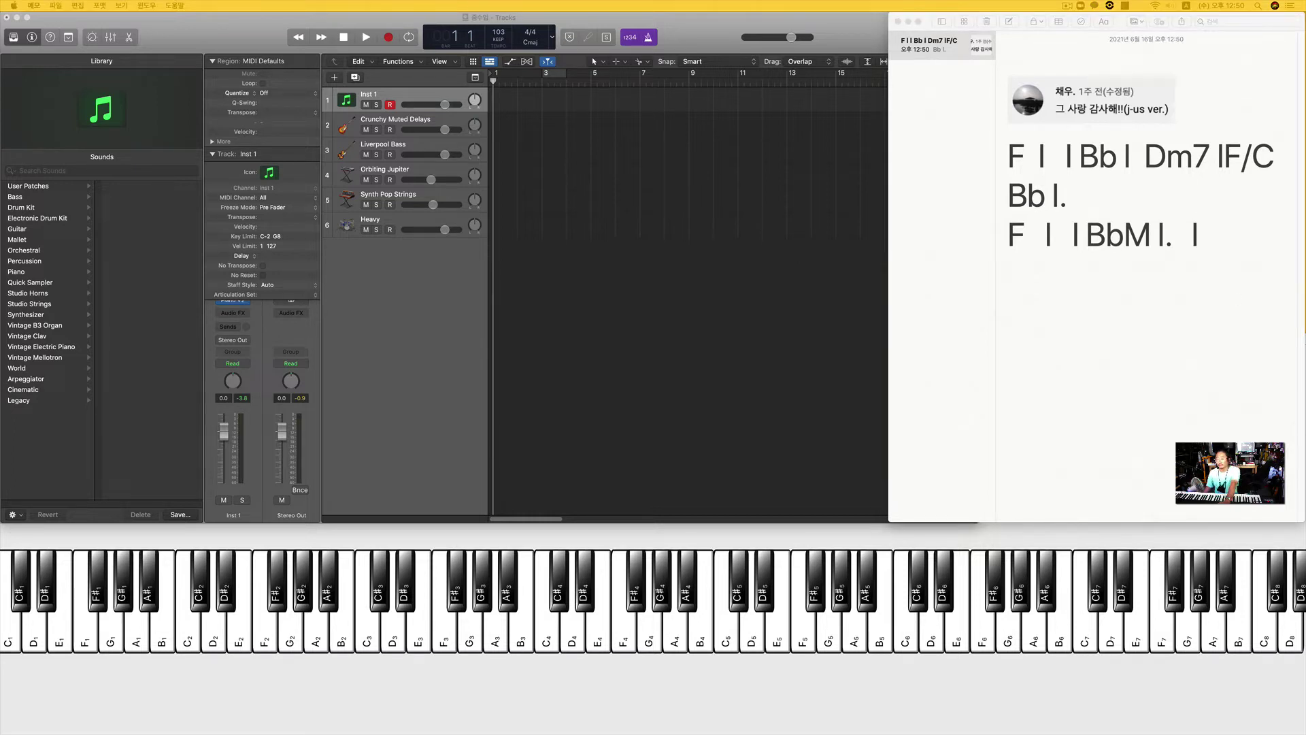
pyautogui.click(1239, 249)
pyautogui.write('Dm')
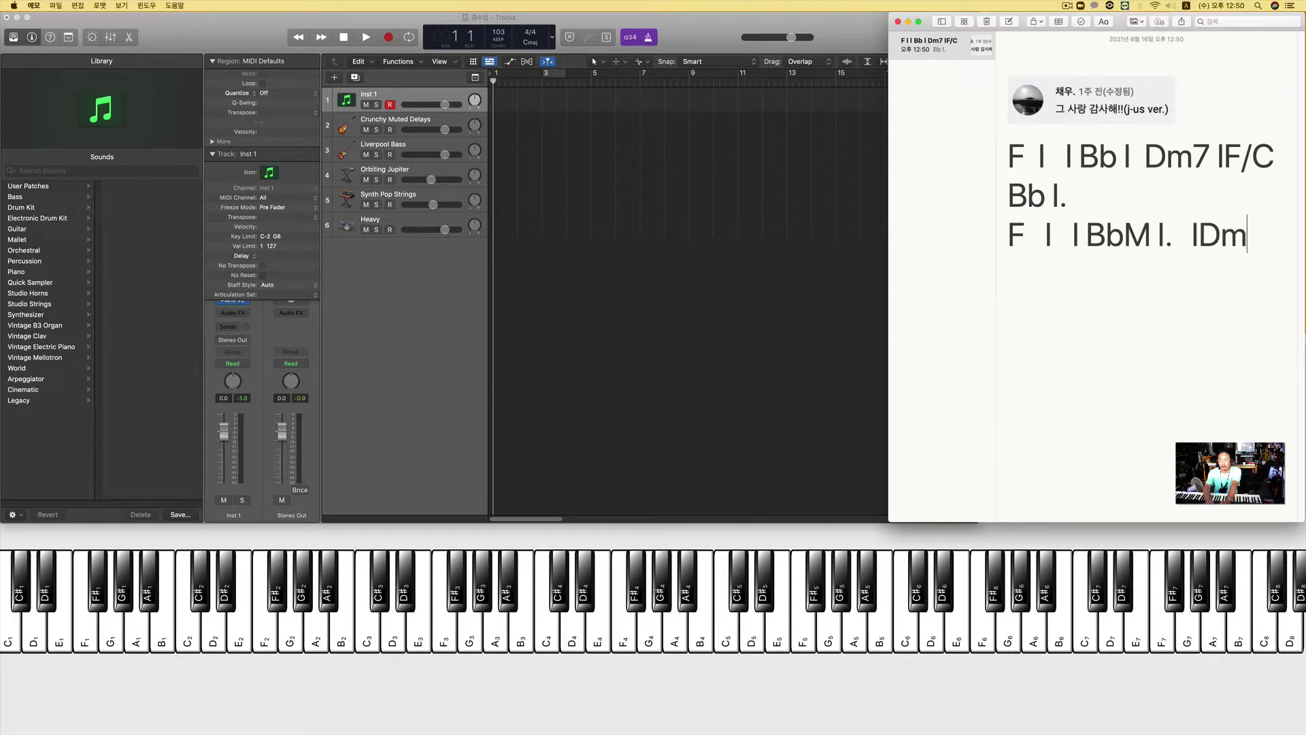
pyautogui.write('7 I')
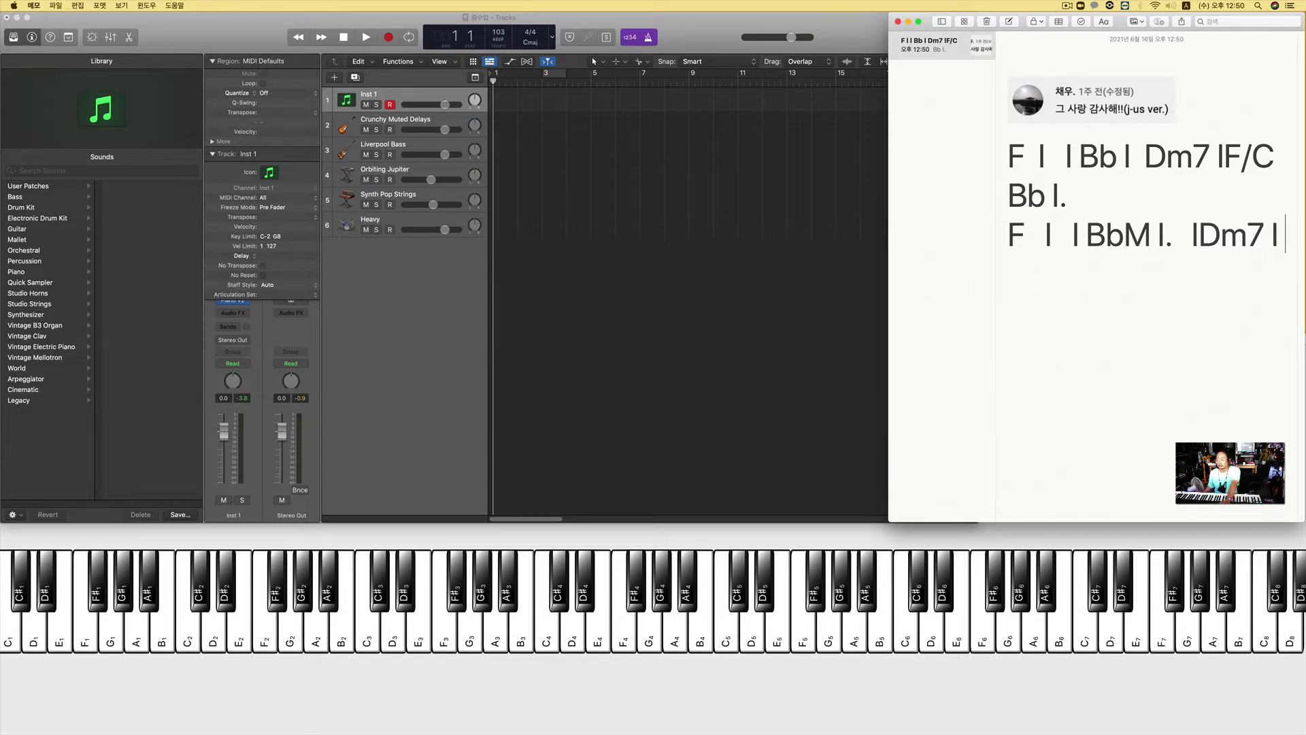
# Step: Add a fourth line to the chord chart reading "BbM I"
pyautogui.press('super+Tab')
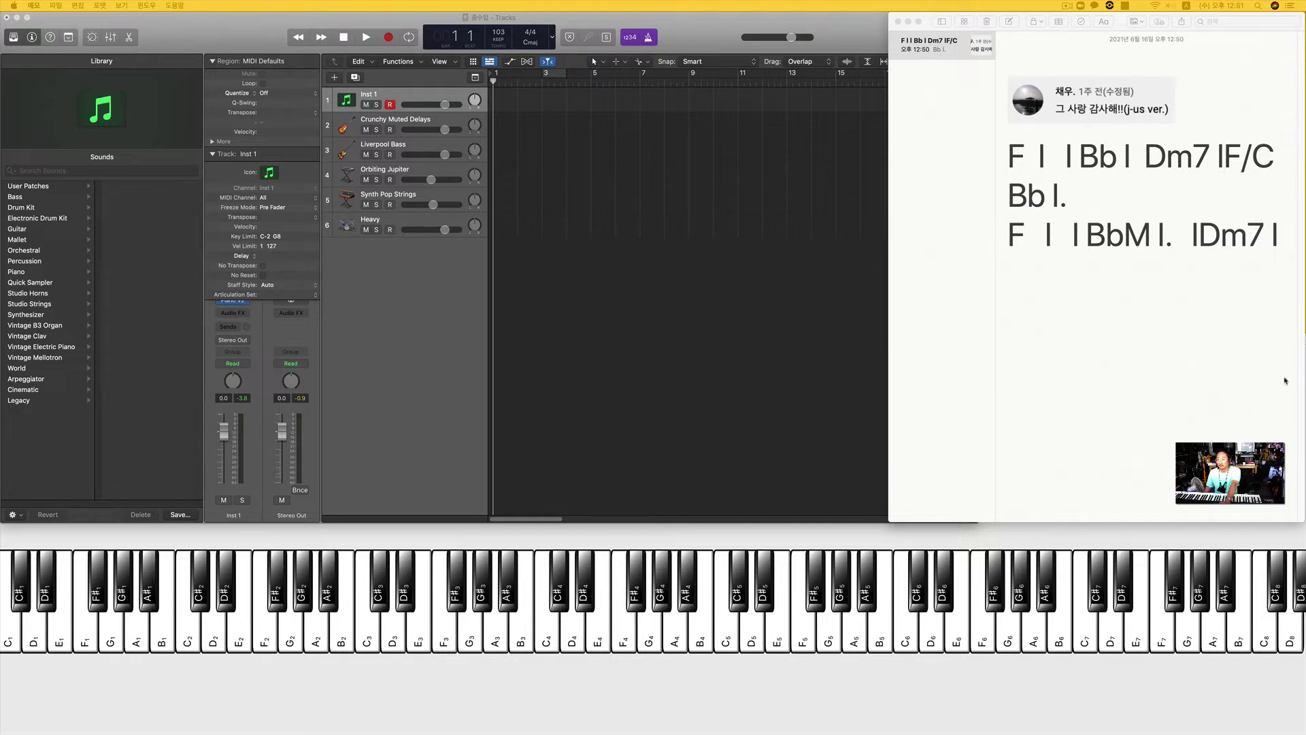
pyautogui.click(1076, 286)
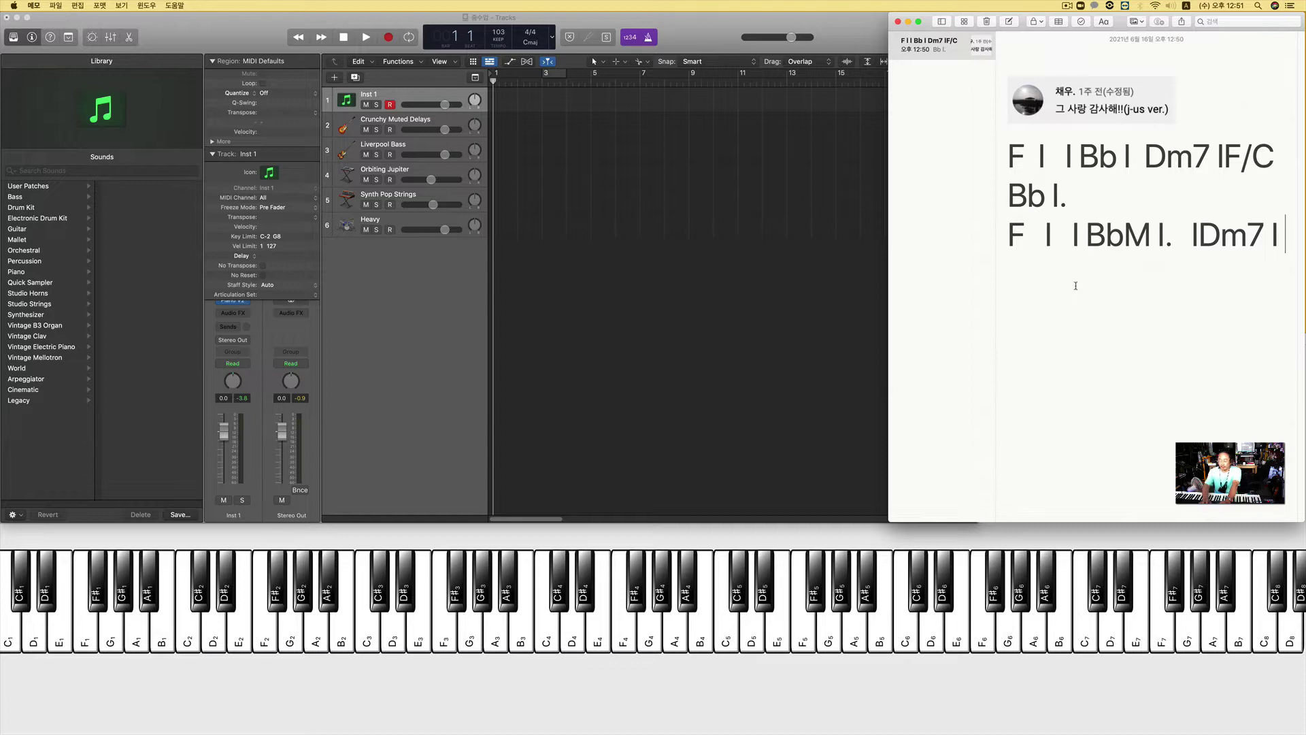
pyautogui.press('Return')
pyautogui.write('BbM')
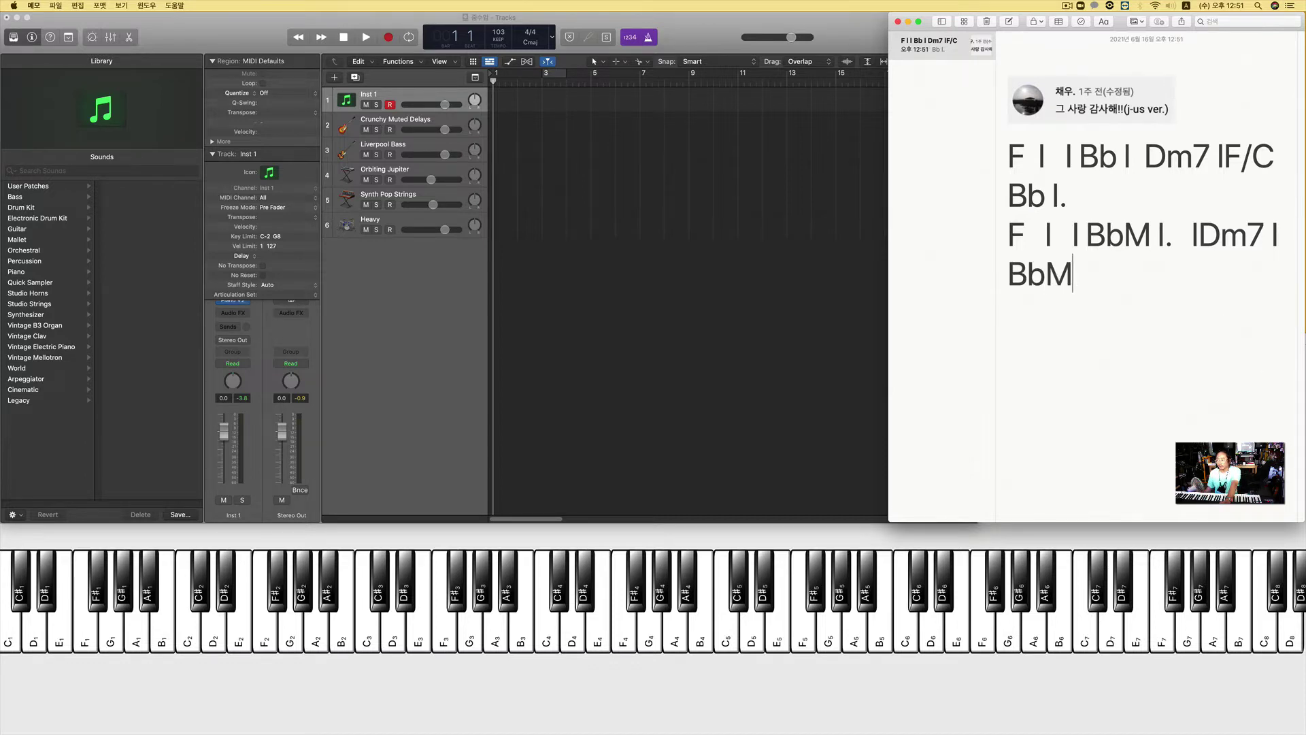
pyautogui.press('super+Tab')
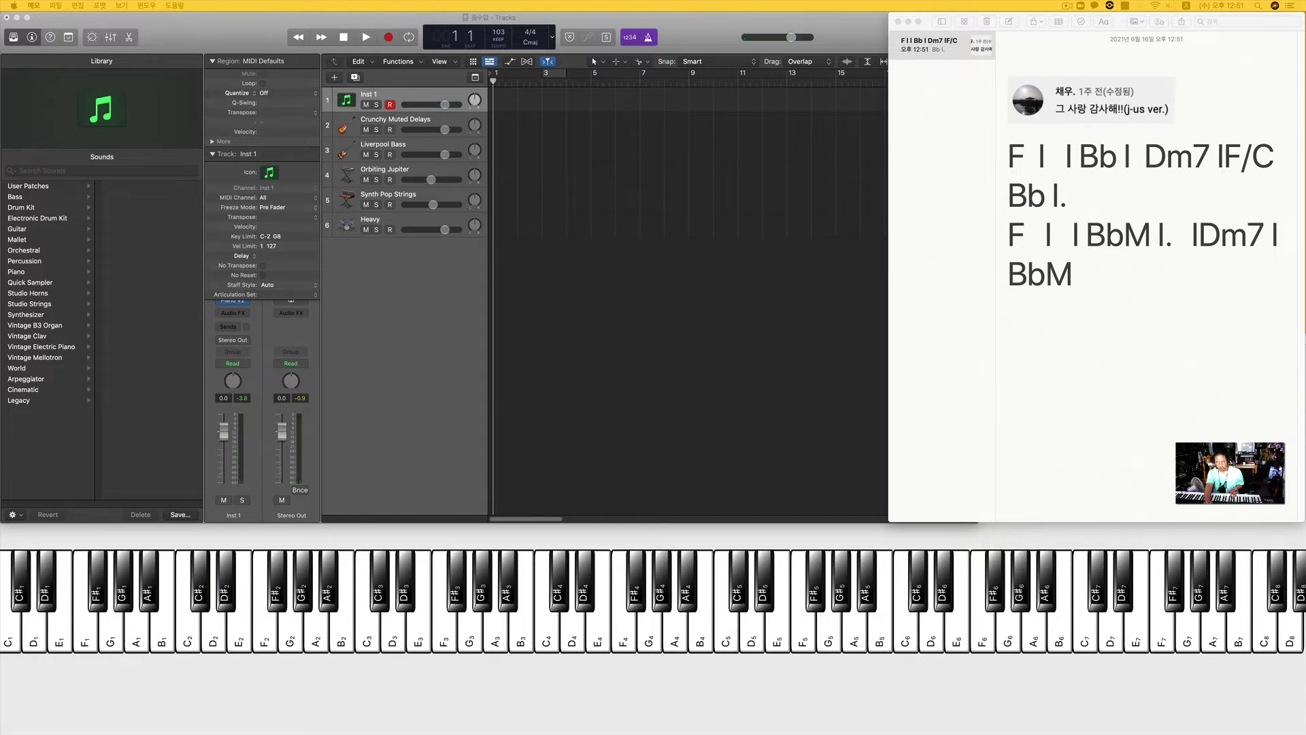
pyautogui.click(1122, 324)
pyautogui.write('I')
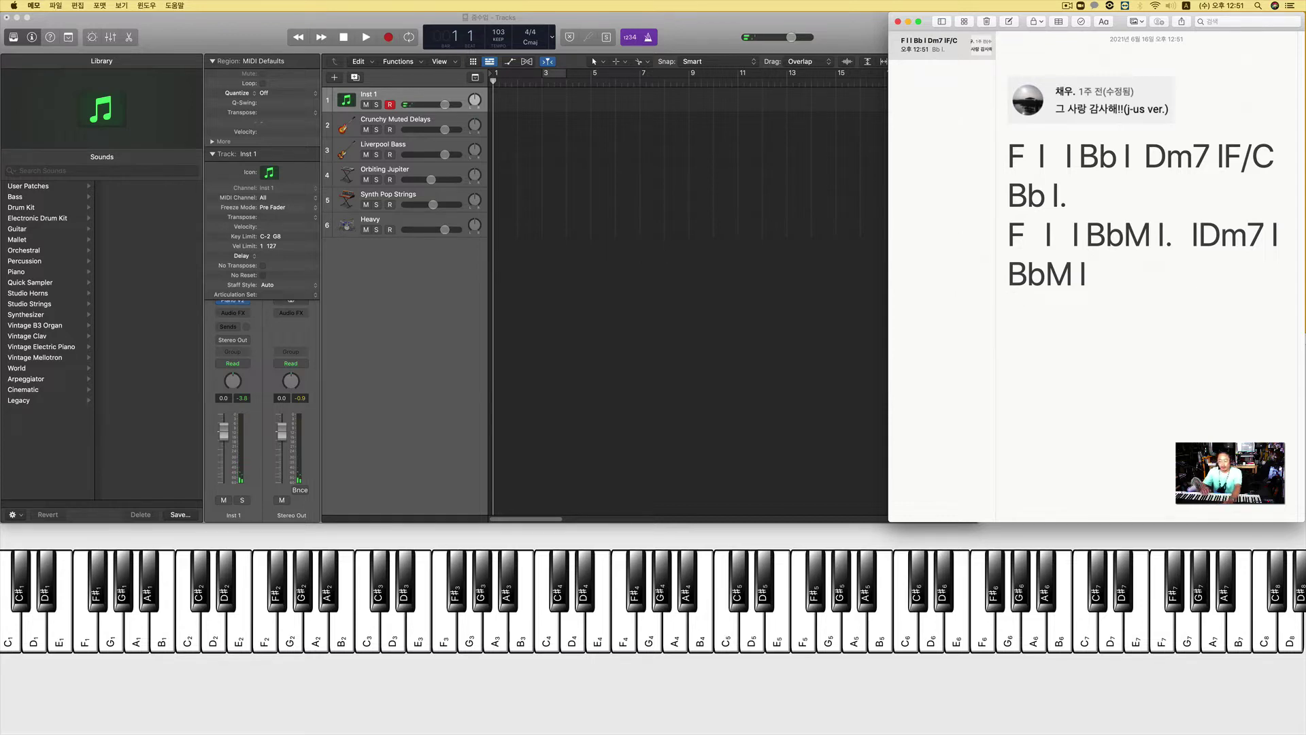
# Step: Mark the fourth chord line with the repeat sign X2 and end the line
pyautogui.click(1087, 273)
pyautogui.write('X2')
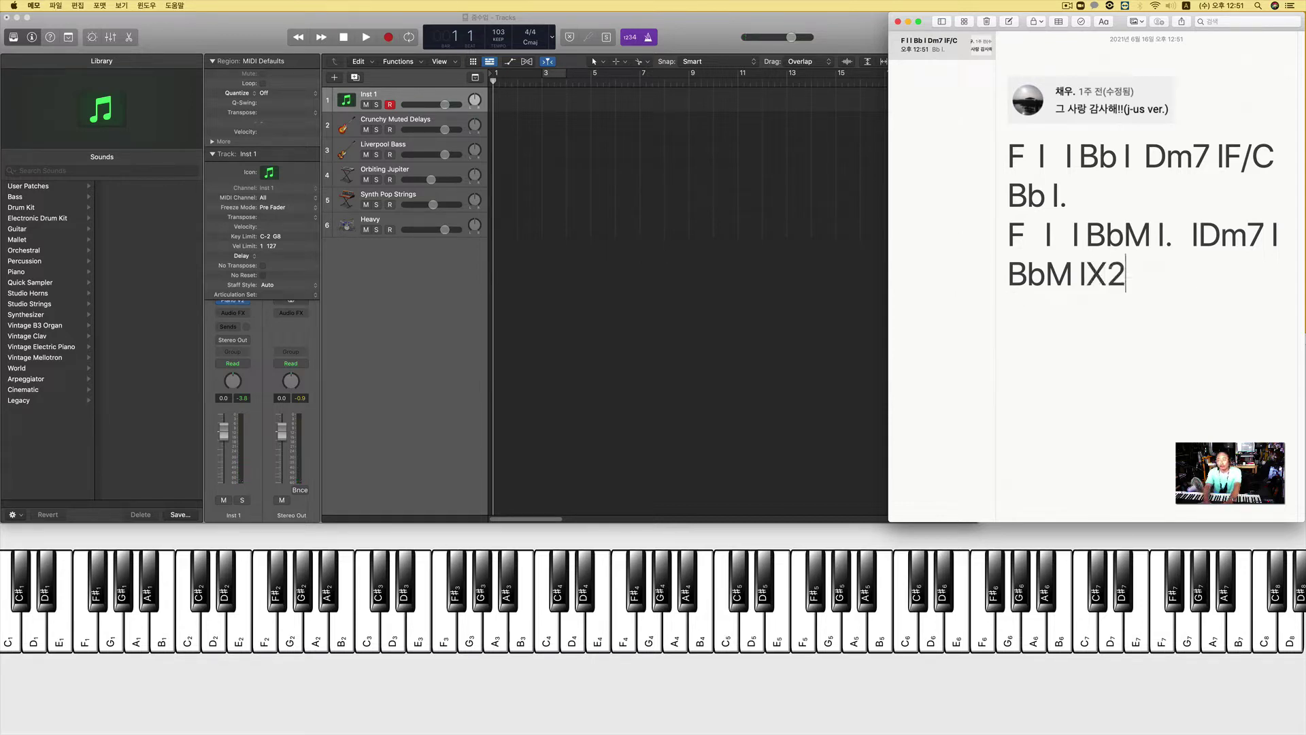
pyautogui.press('Return')
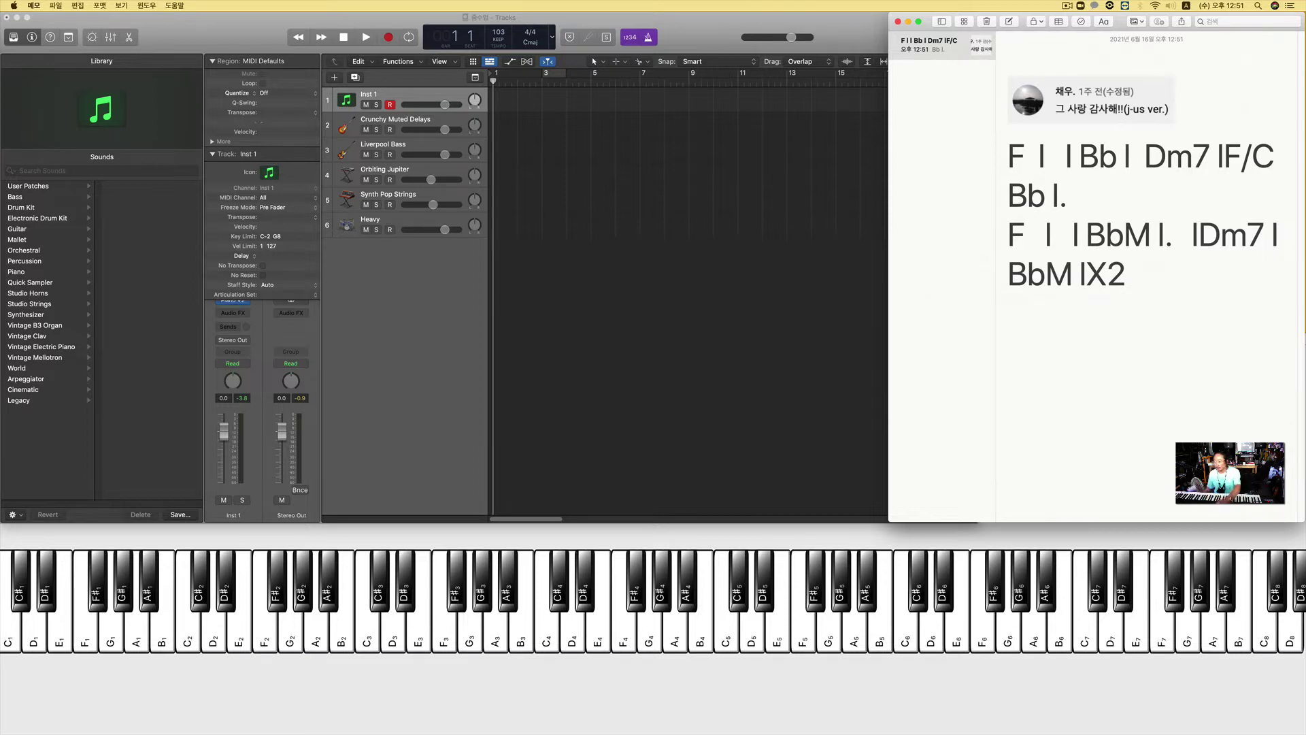
pyautogui.press('super+Tab')
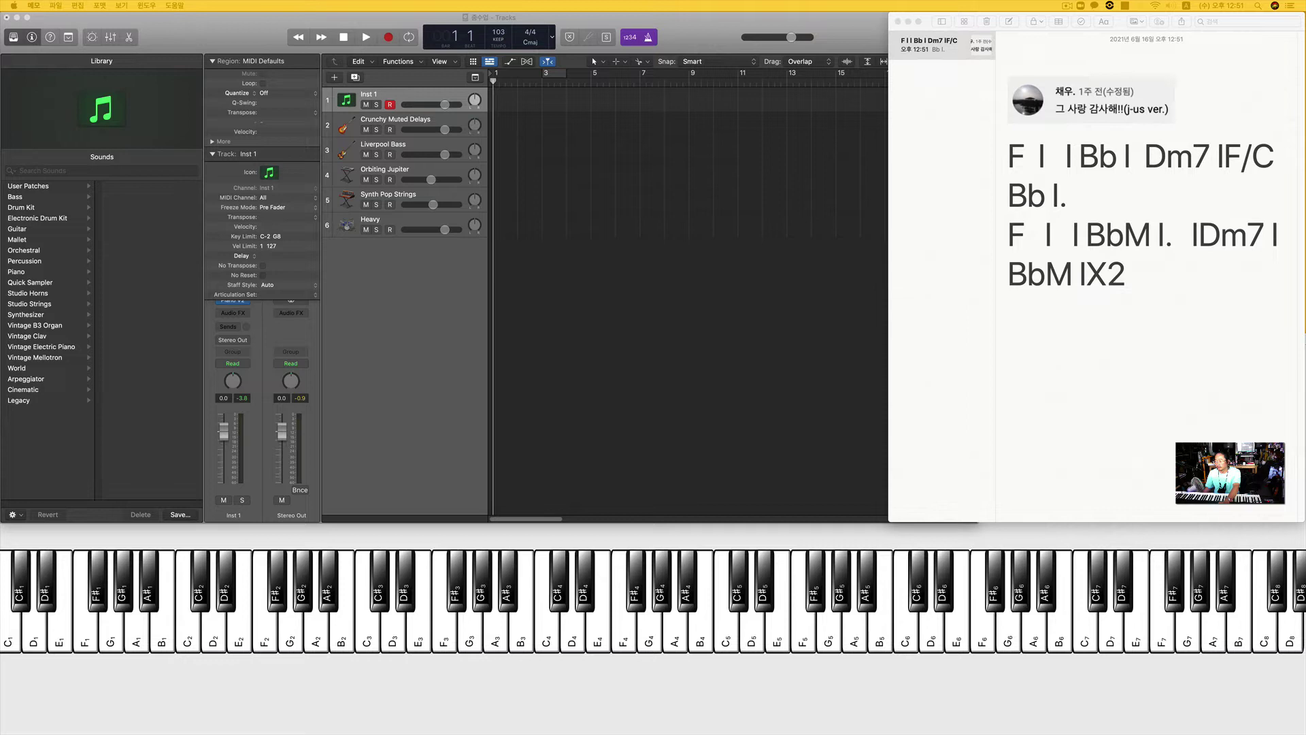
# Step: Below a blank line in the note, add a new chord line reading "F I. IDm7 I BbM."
pyautogui.click(1049, 334)
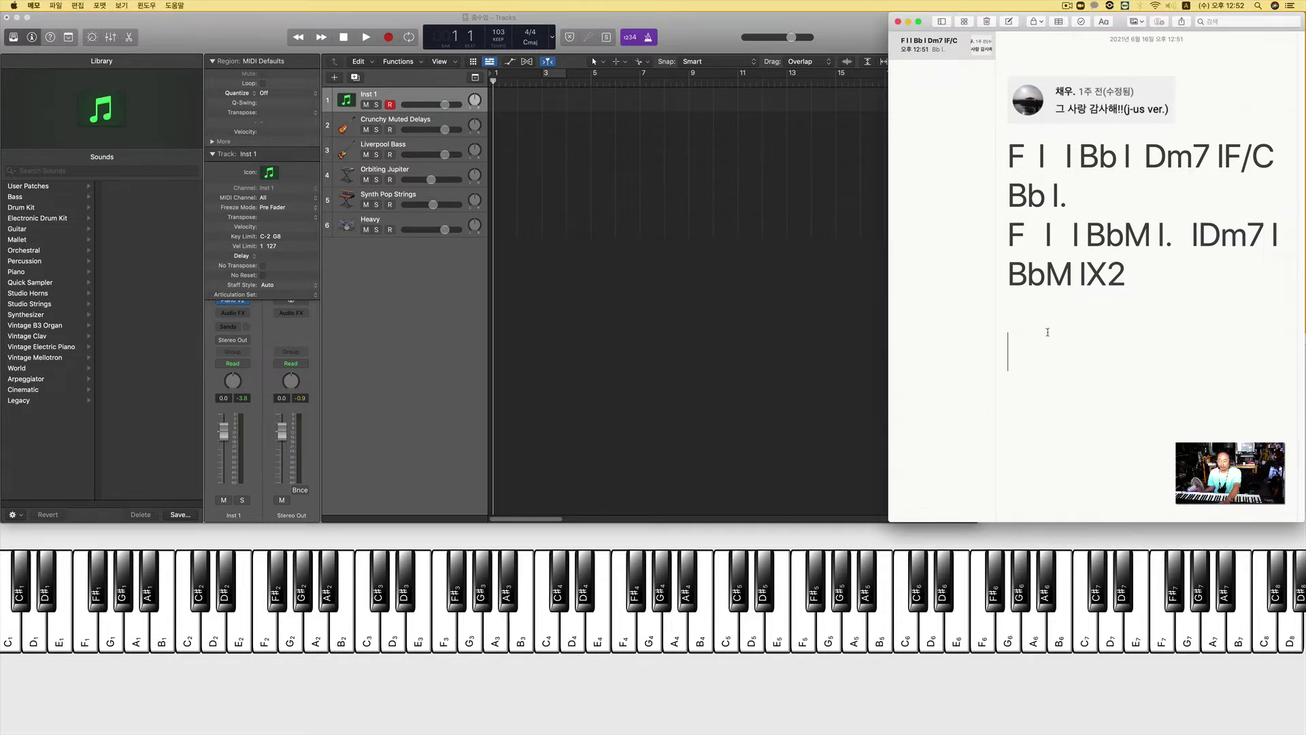
pyautogui.write('F I.')
pyautogui.click(1070, 358)
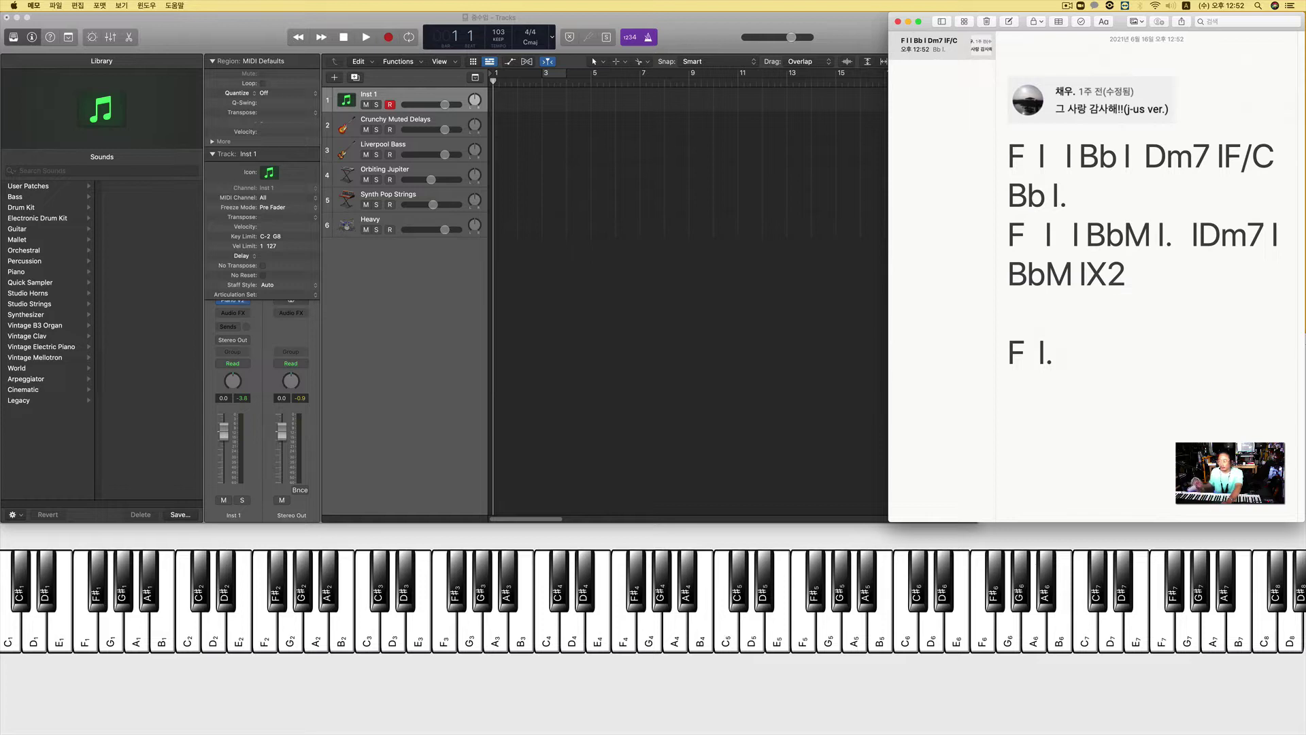
pyautogui.click(1194, 406)
pyautogui.write('I')
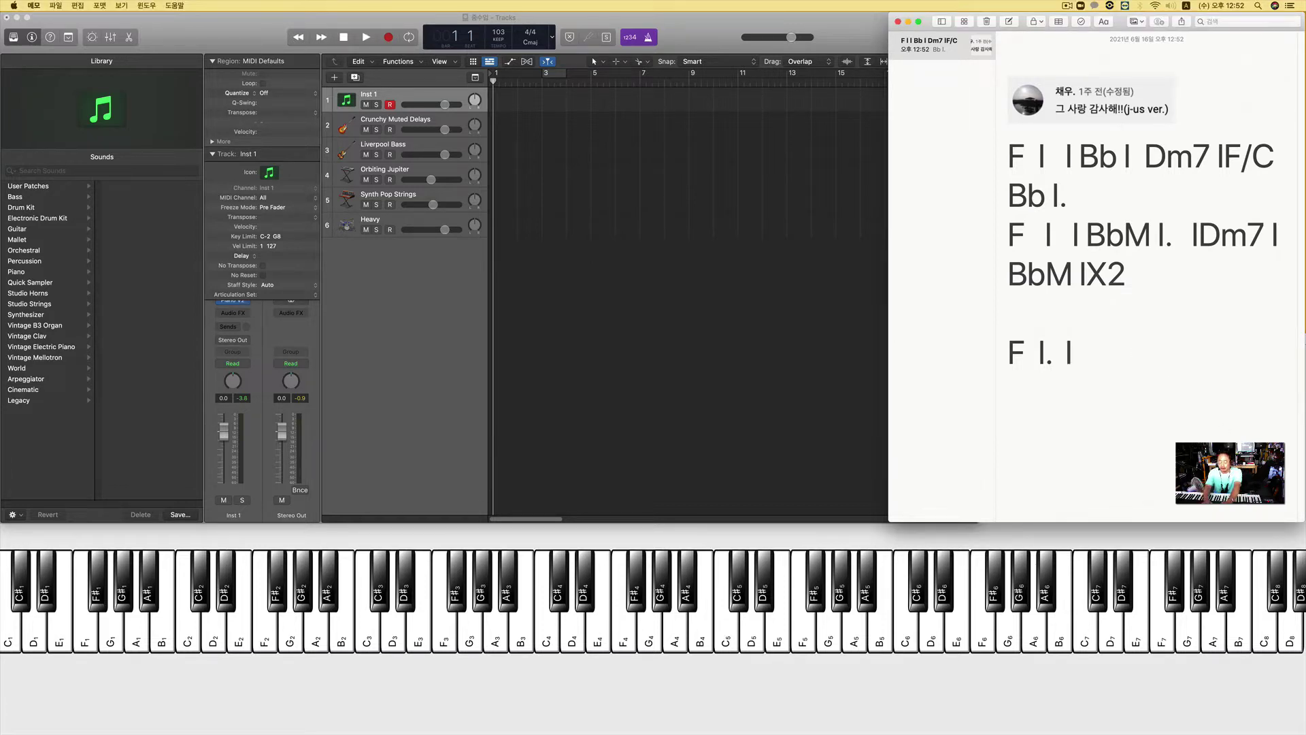
pyautogui.write('Dm7')
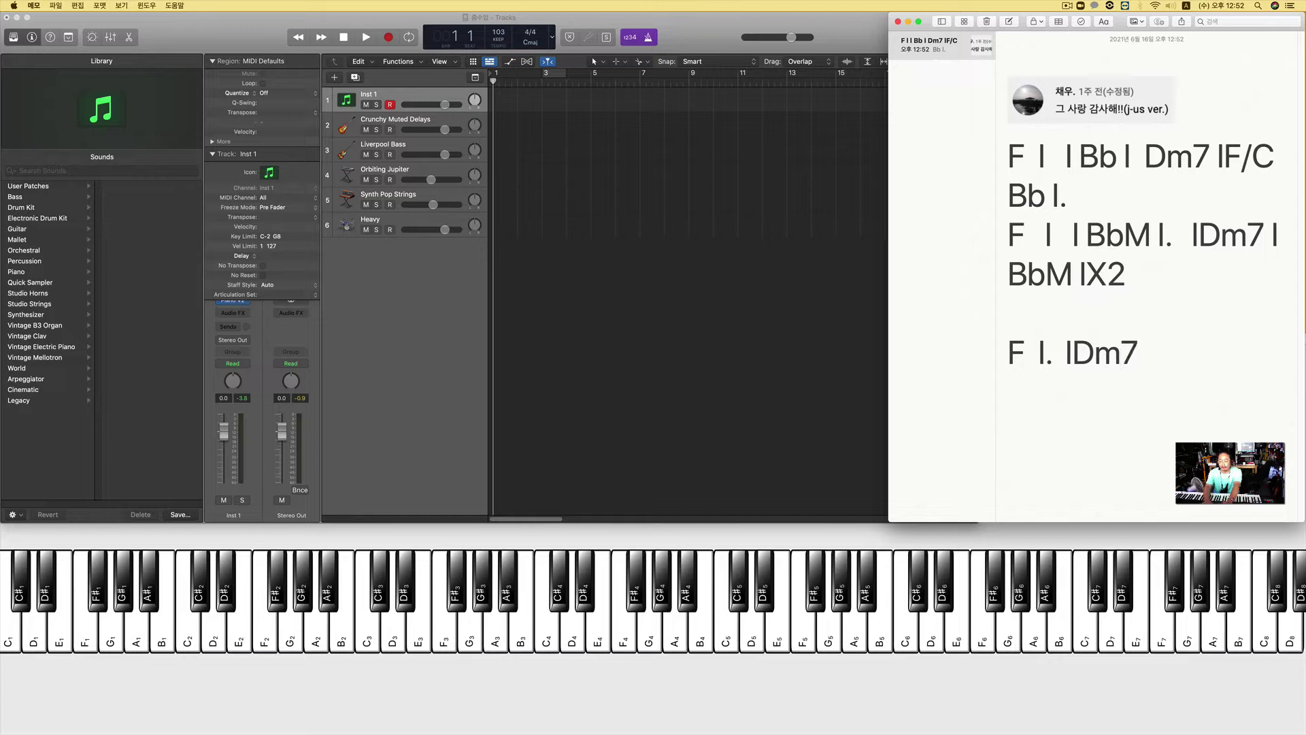
pyautogui.write(' I')
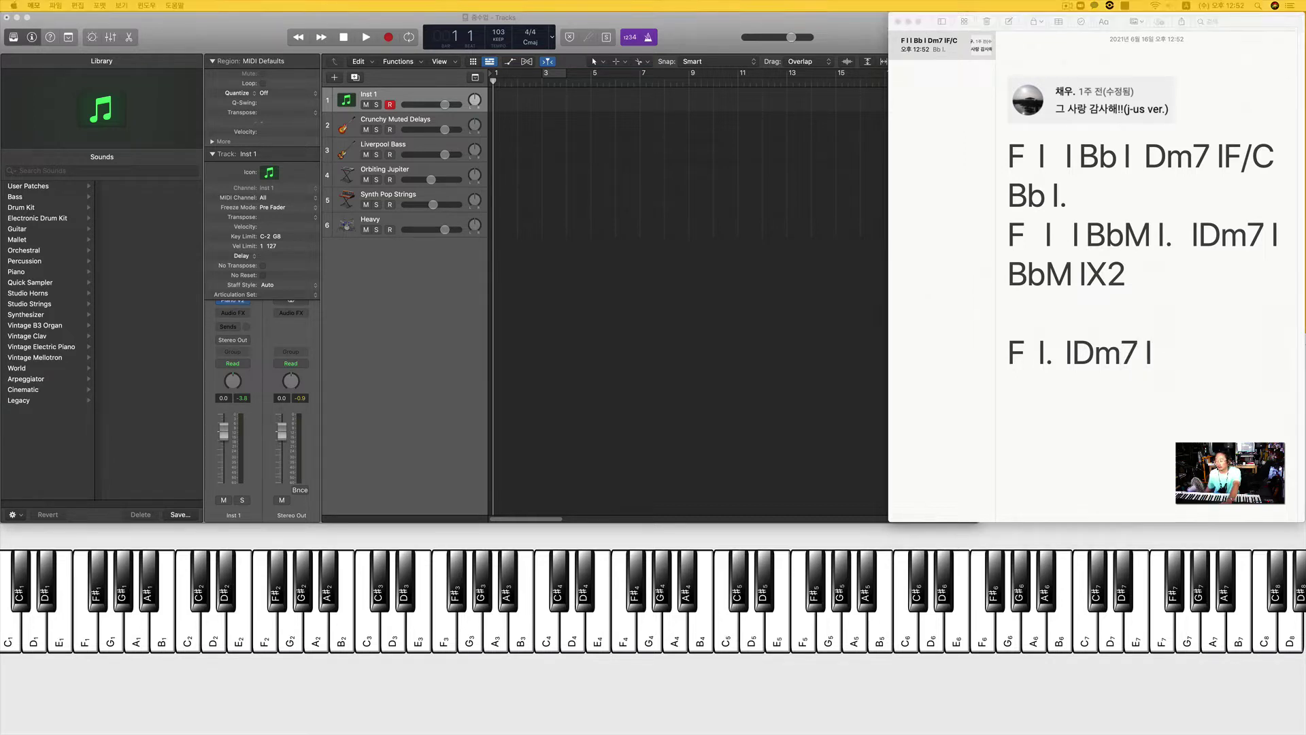
pyautogui.click(1184, 336)
pyautogui.write('B')
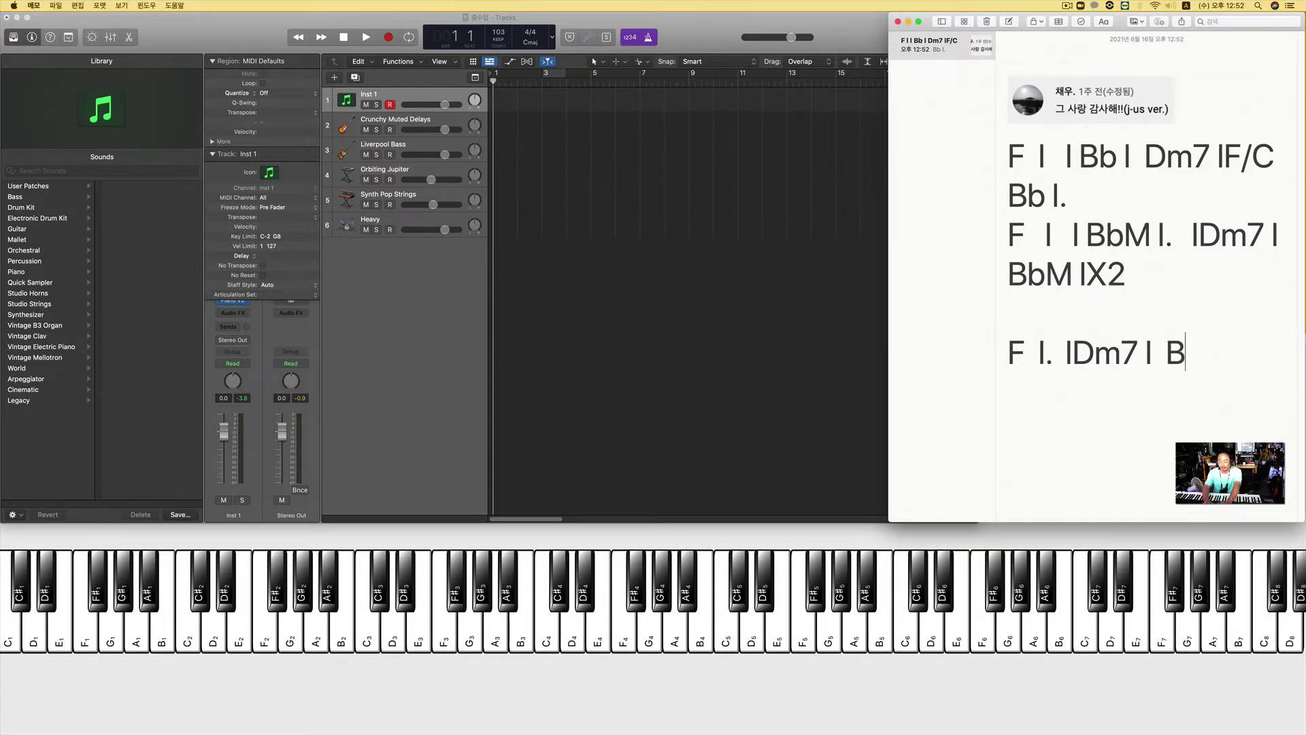
pyautogui.write('bM.')
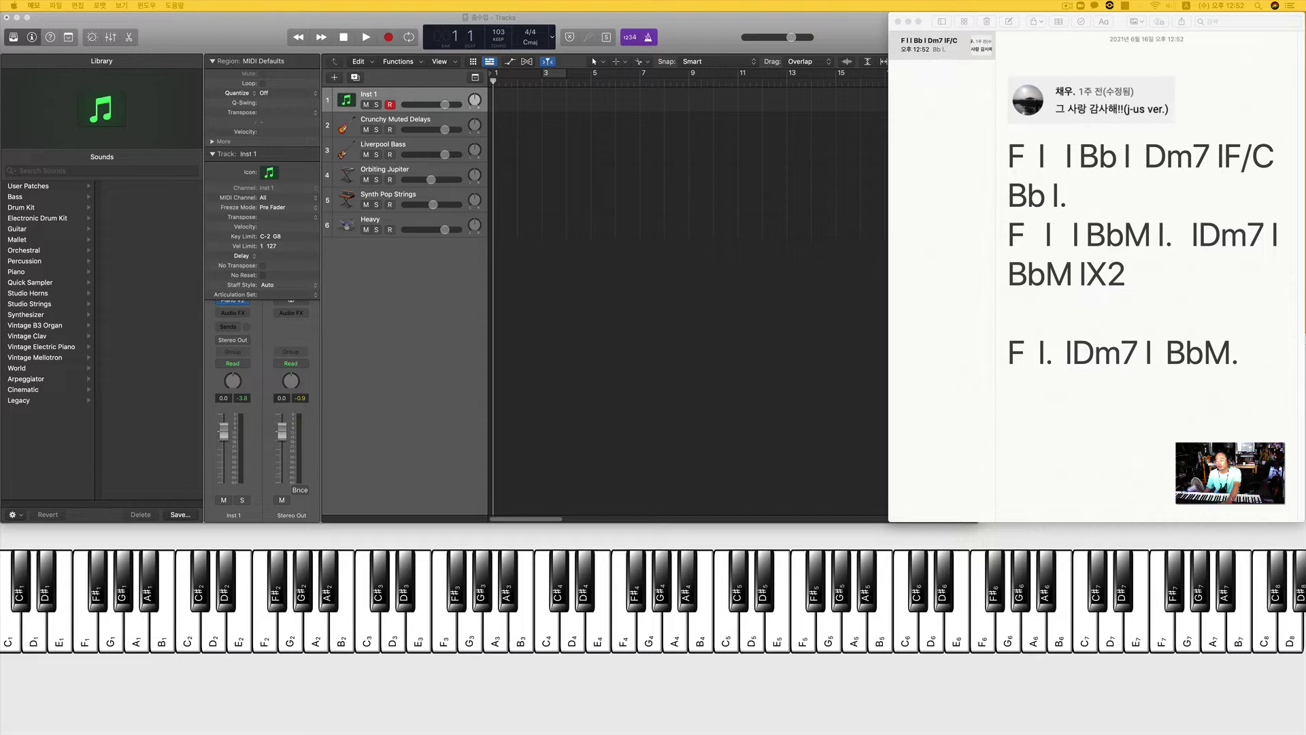
# Step: Continue the new section of the chord chart with "Gm I. I"
pyautogui.click(1247, 348)
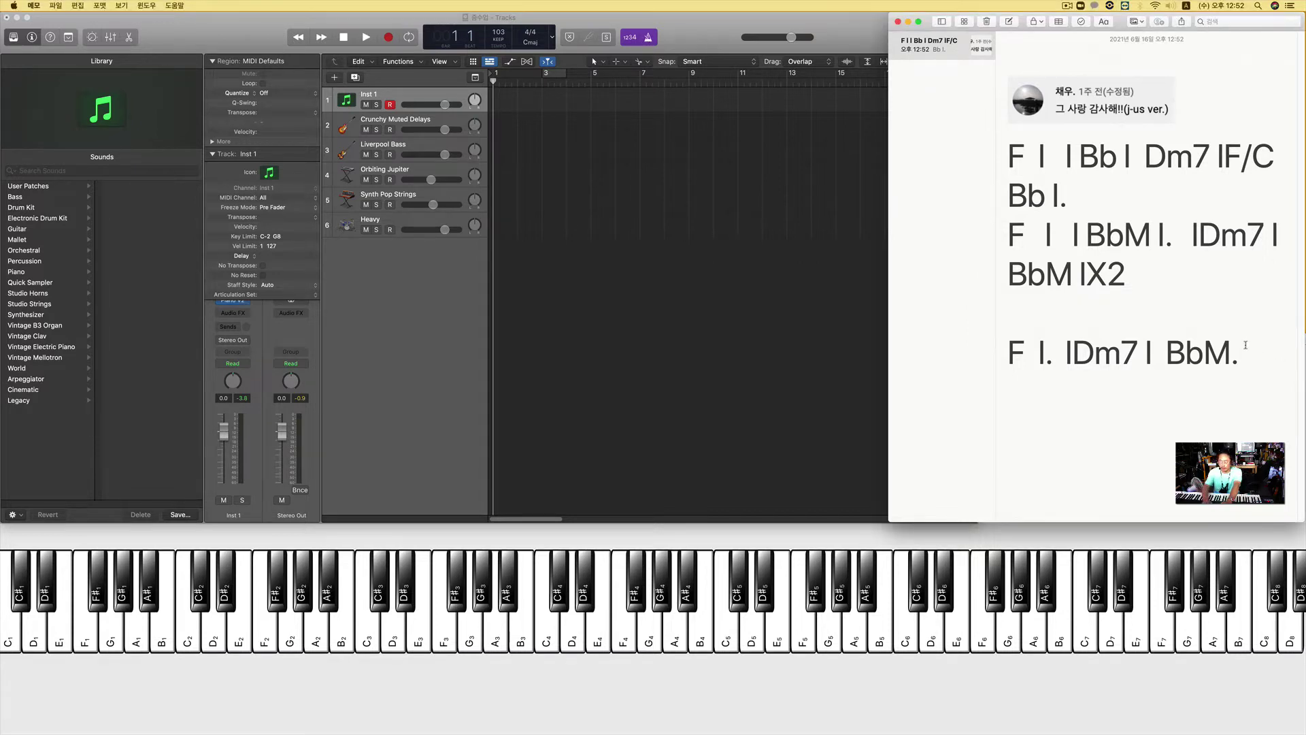
pyautogui.write('g')
pyautogui.press('BackSpace')
pyautogui.write('Gm')
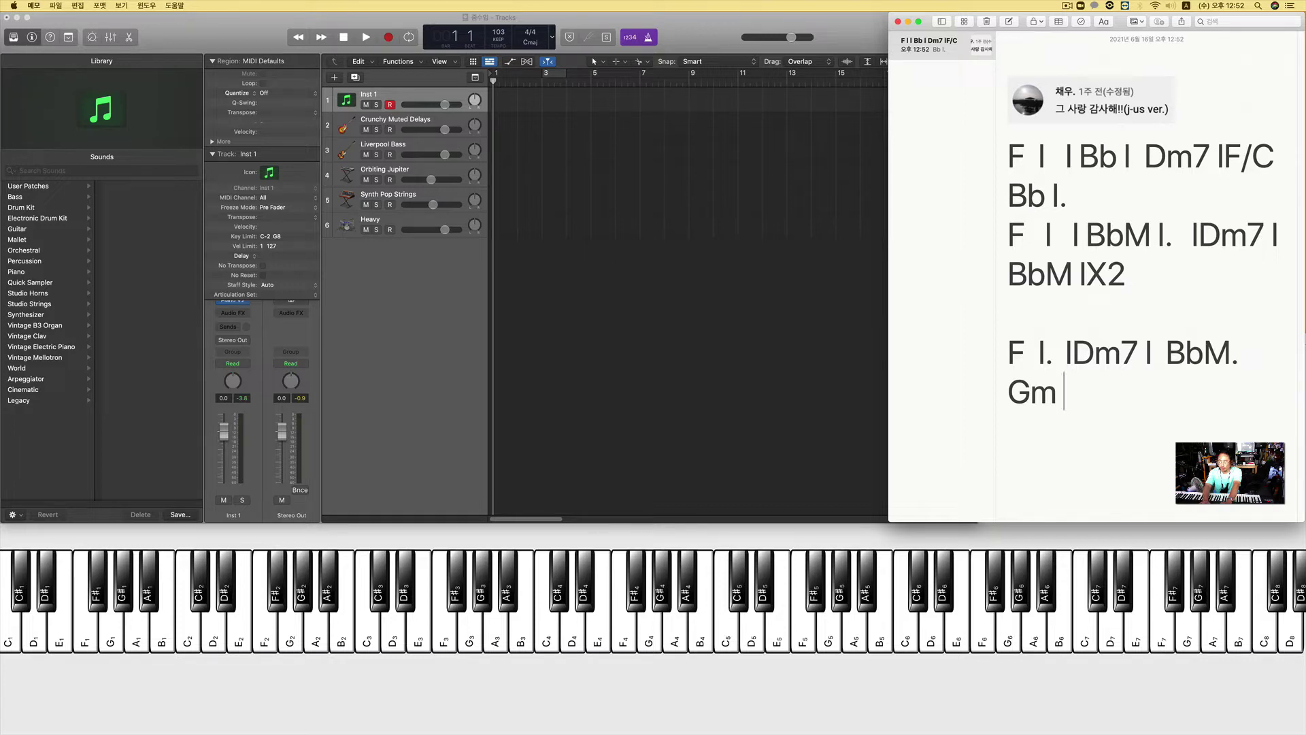
pyautogui.write(' I. I')
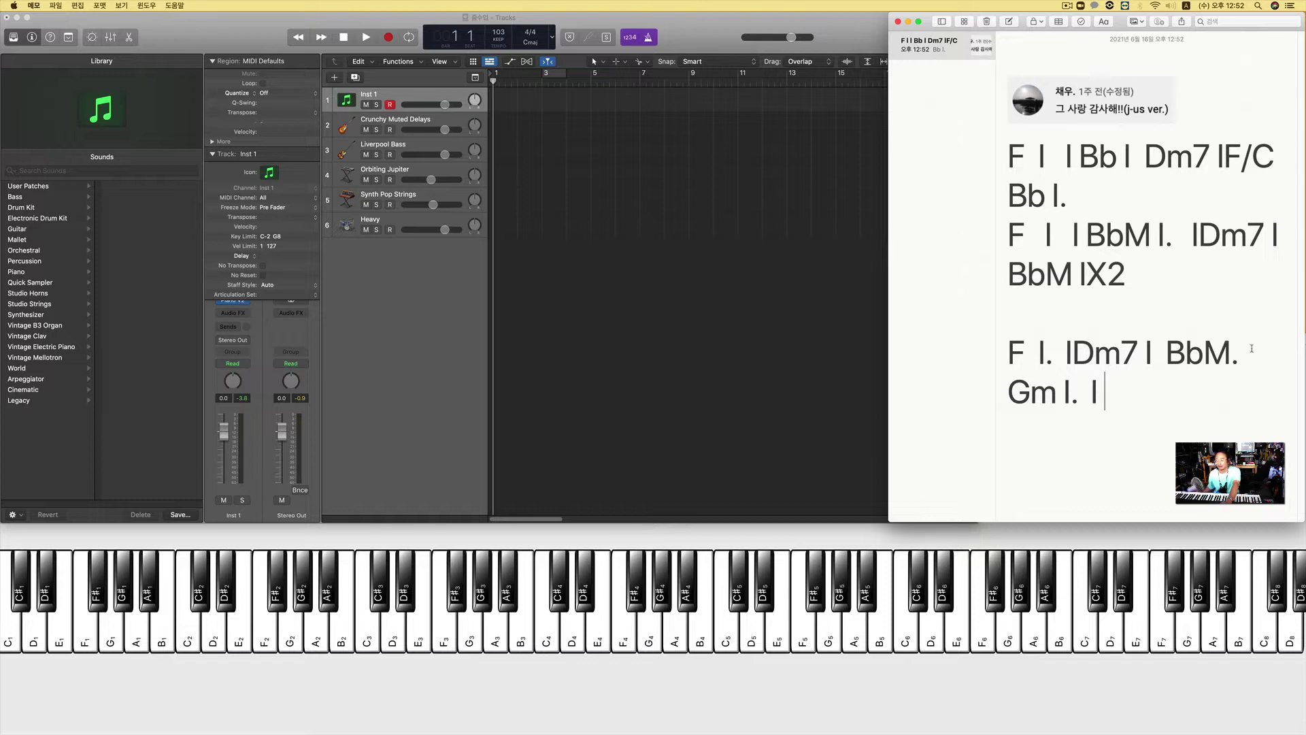
pyautogui.press('super+Tab')
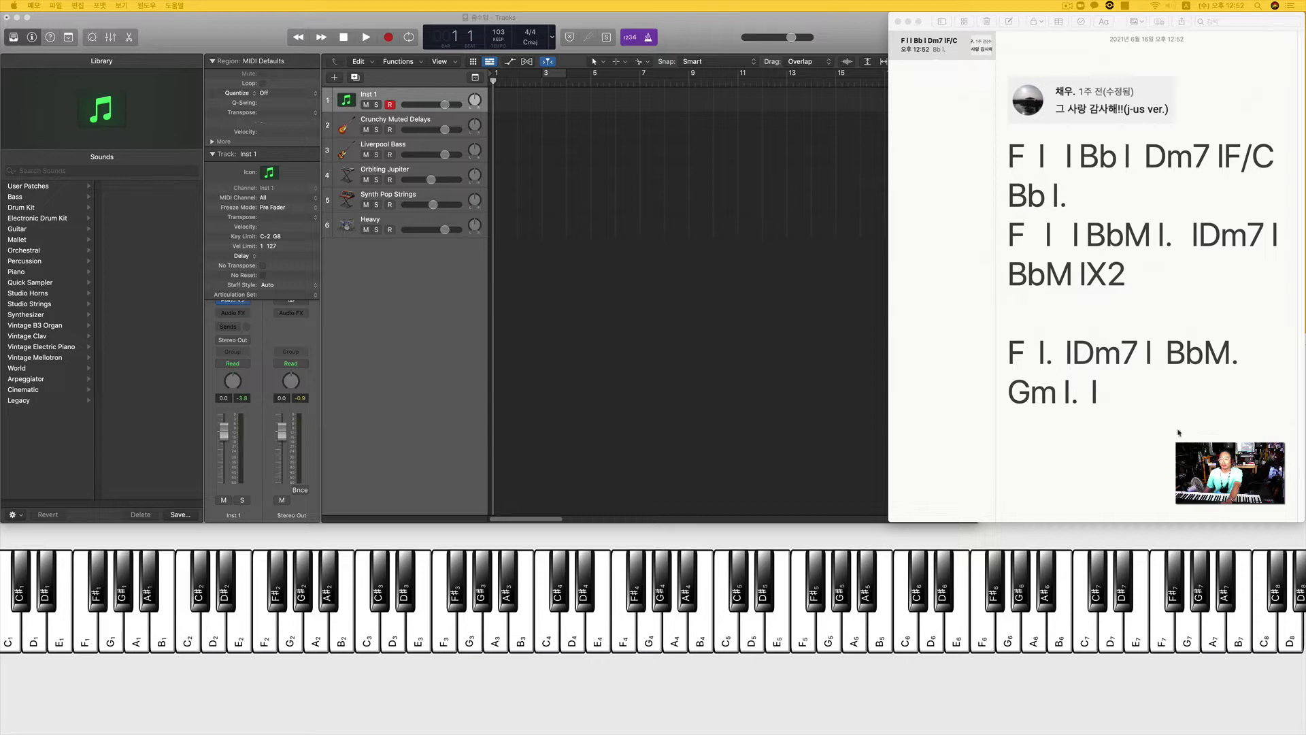
# Step: Replace the ending after the first bar line of the Gm line so that it reads "Gm IBb"
pyautogui.click(1148, 419)
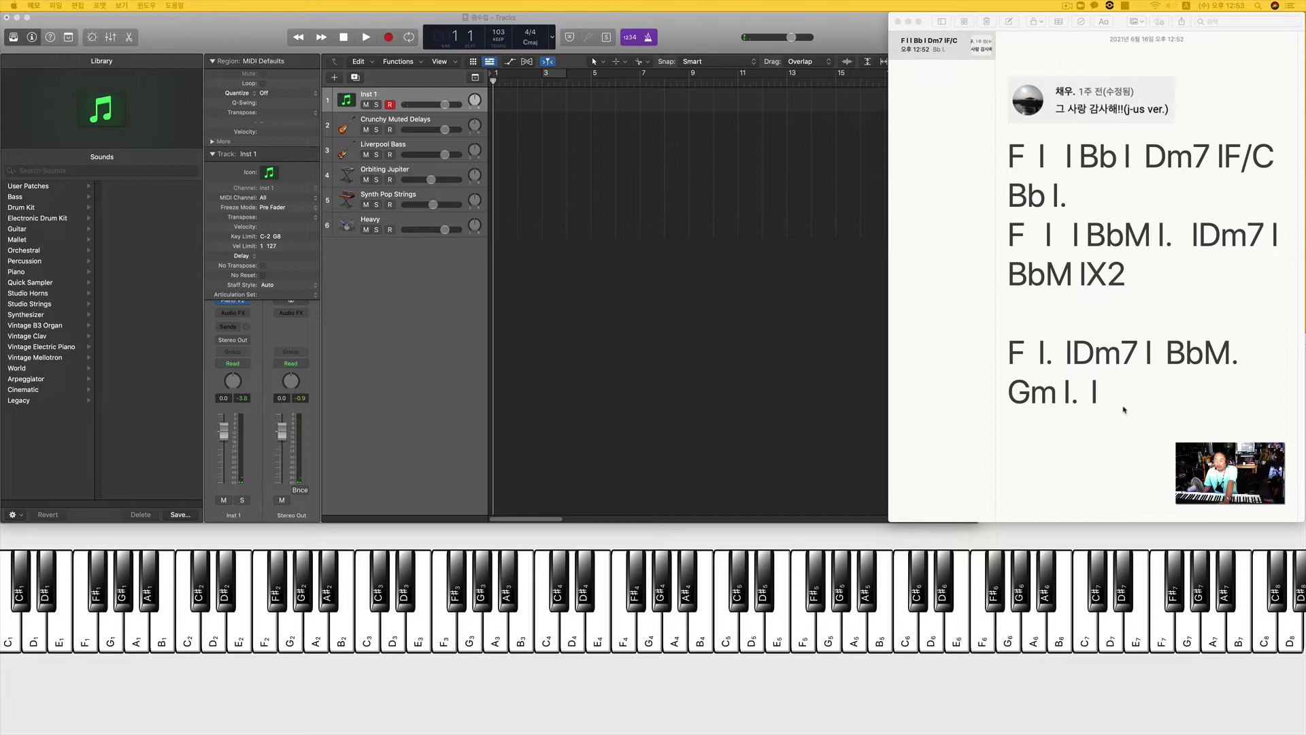
pyautogui.click(1114, 404)
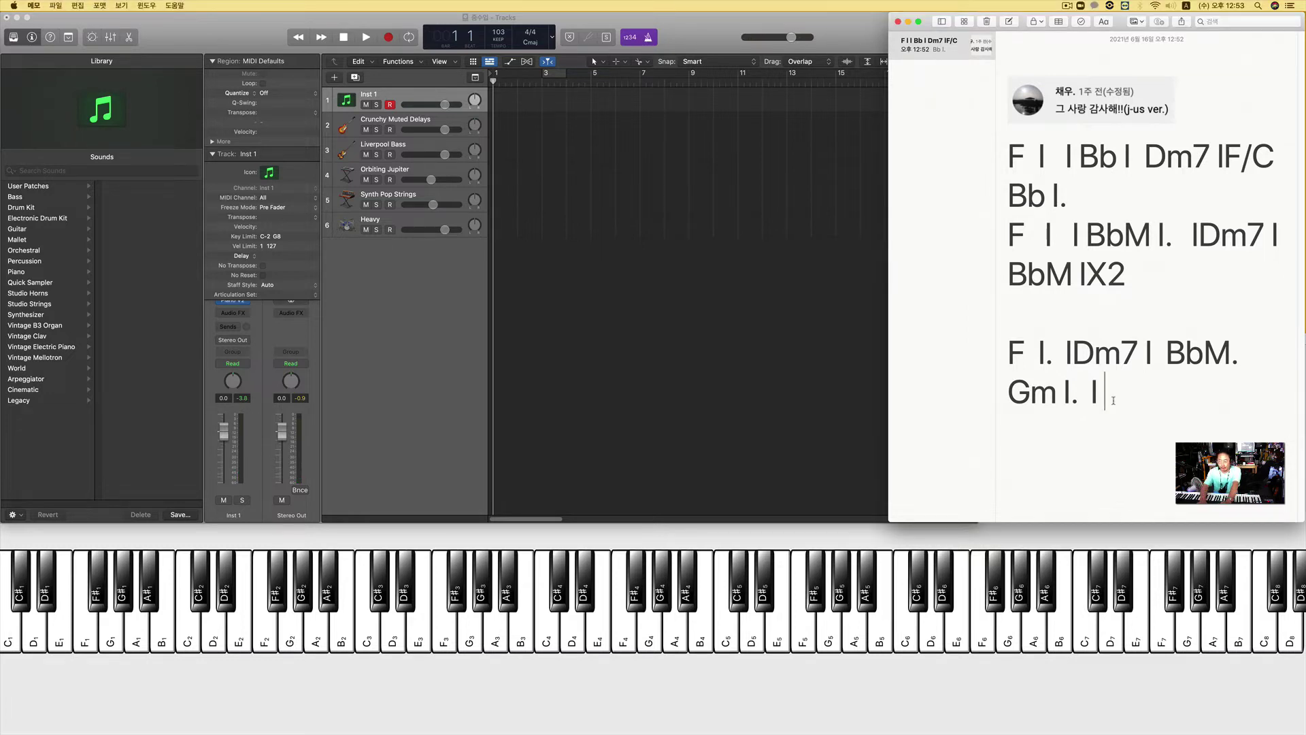
pyautogui.press('BackSpace')
pyautogui.press('BackSpace')
pyautogui.press('BackSpace')
pyautogui.press('BackSpace')
pyautogui.press('BackSpace')
pyautogui.write('Bb')
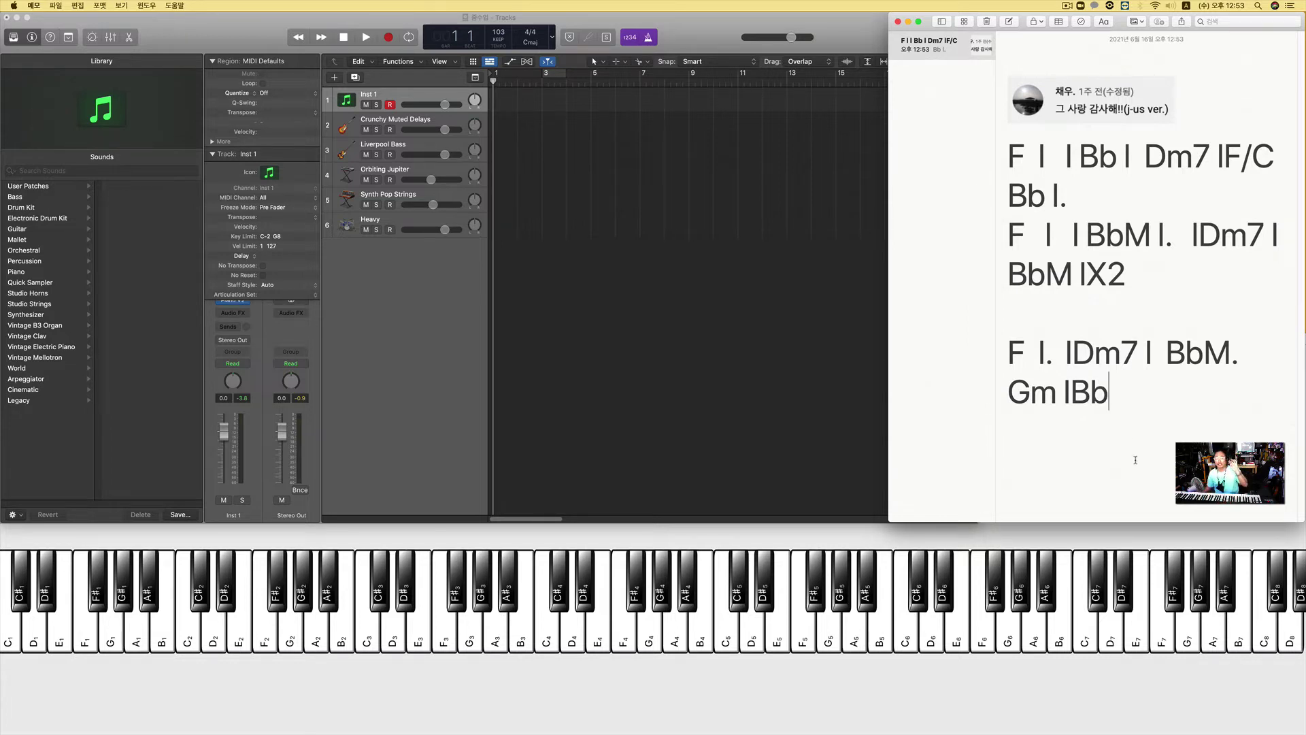
# Step: Switch to Logic Pro X and record a bass part on the Liverpool Bass track from bar 1 through bar 41
pyautogui.click(596, 195)
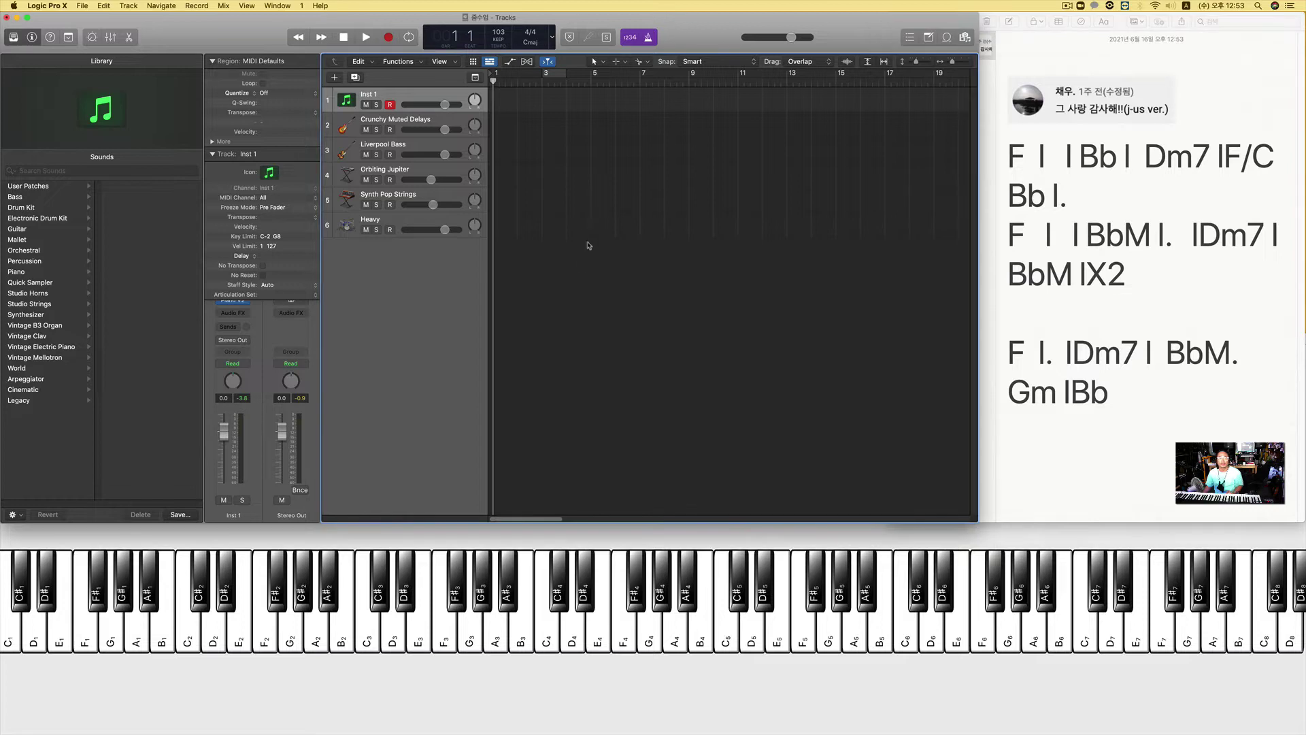
pyautogui.click(403, 148)
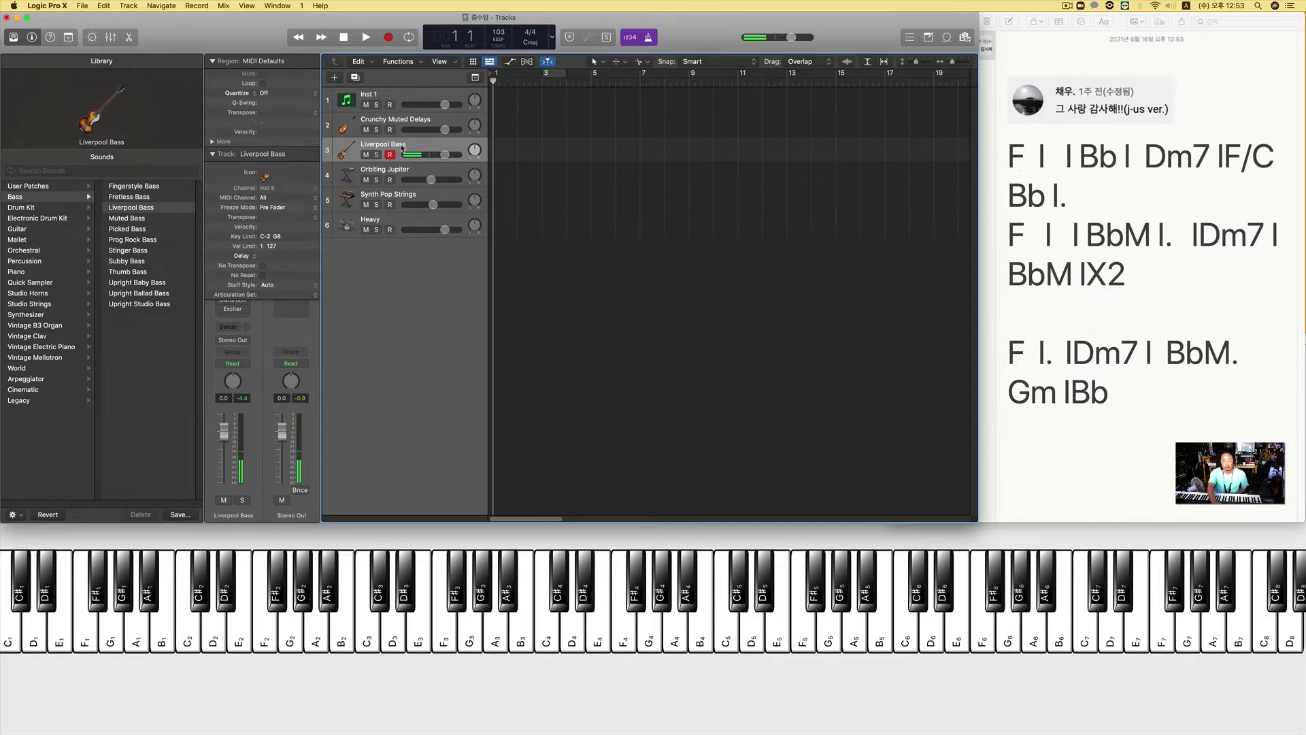
pyautogui.press('r')
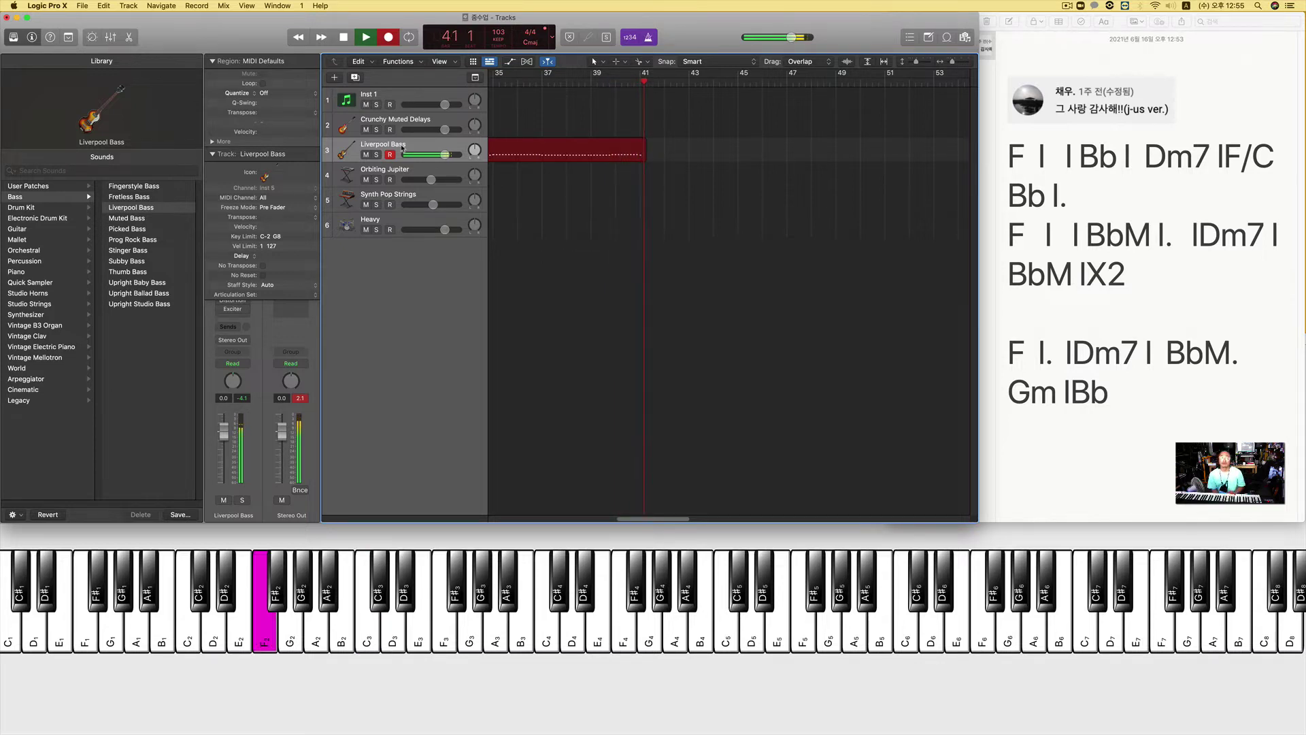
pyautogui.press('space')
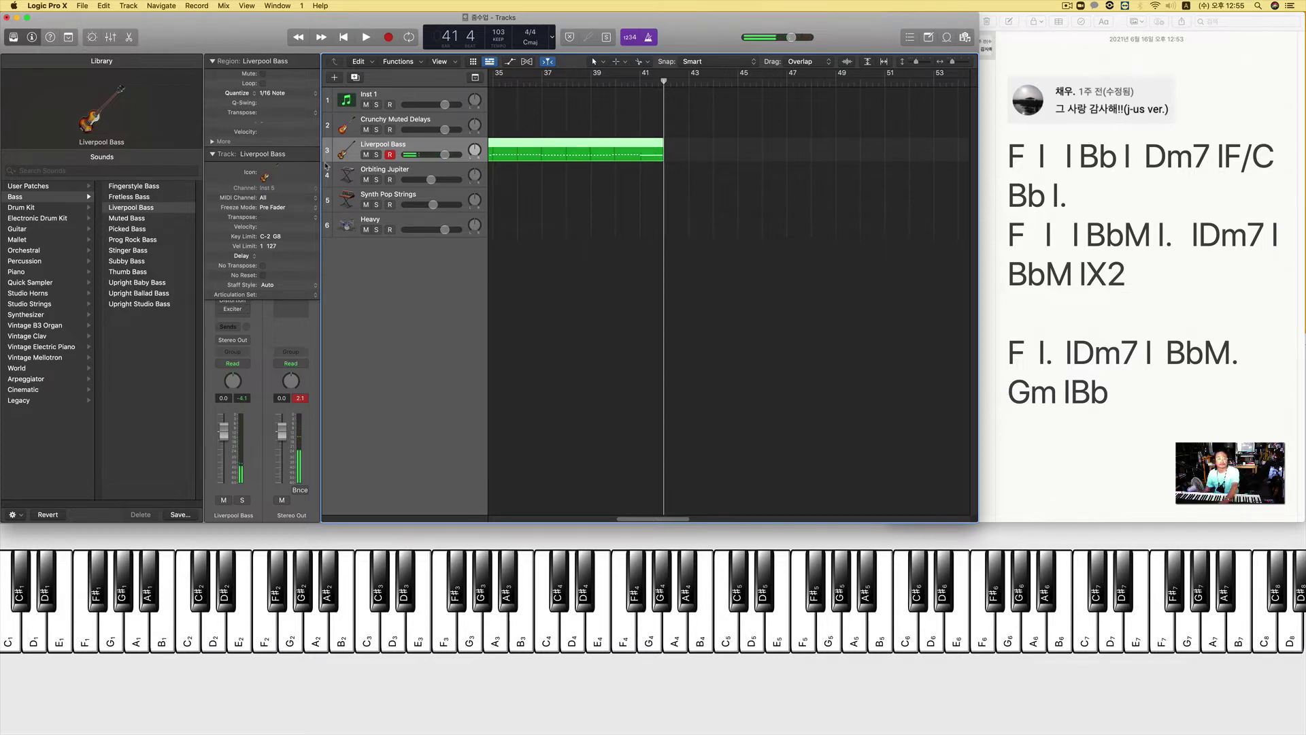
# Step: Record a drum part on the Heavy track from bar 1 through bar 41
pyautogui.press('Return')
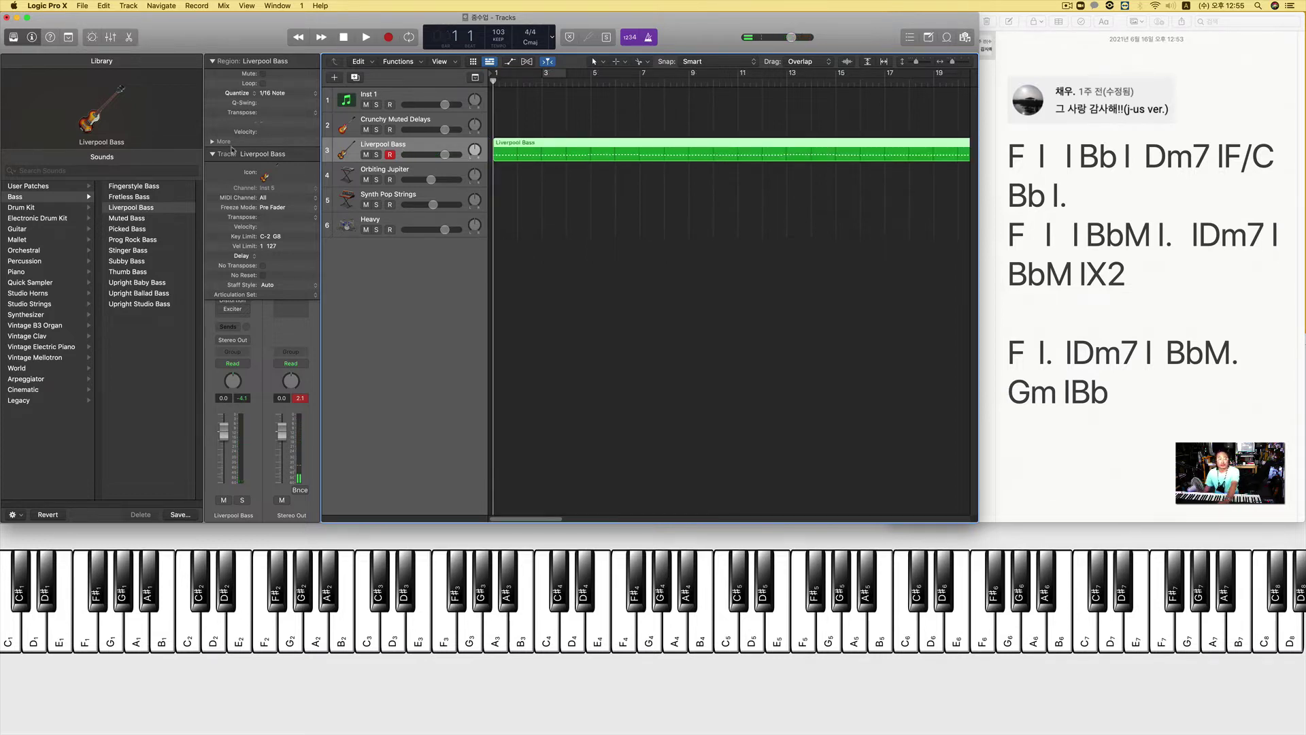
pyautogui.click(389, 224)
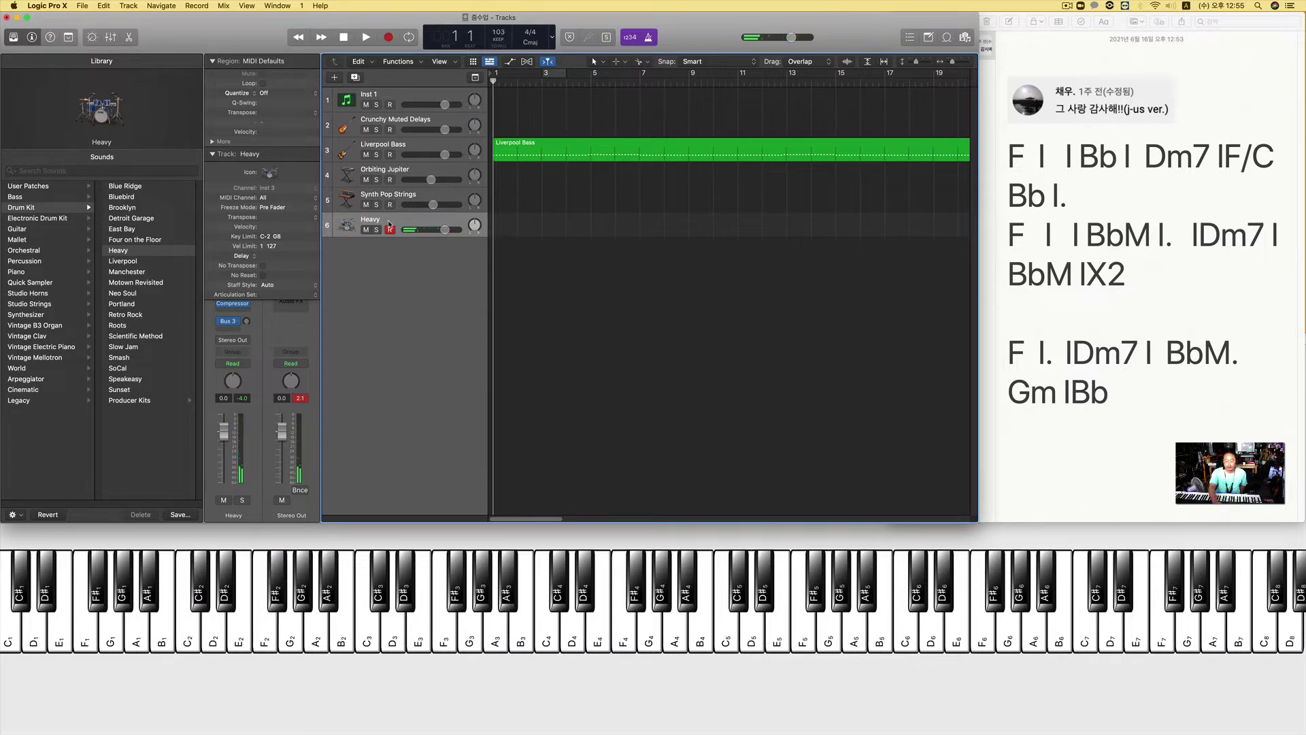
pyautogui.press('r')
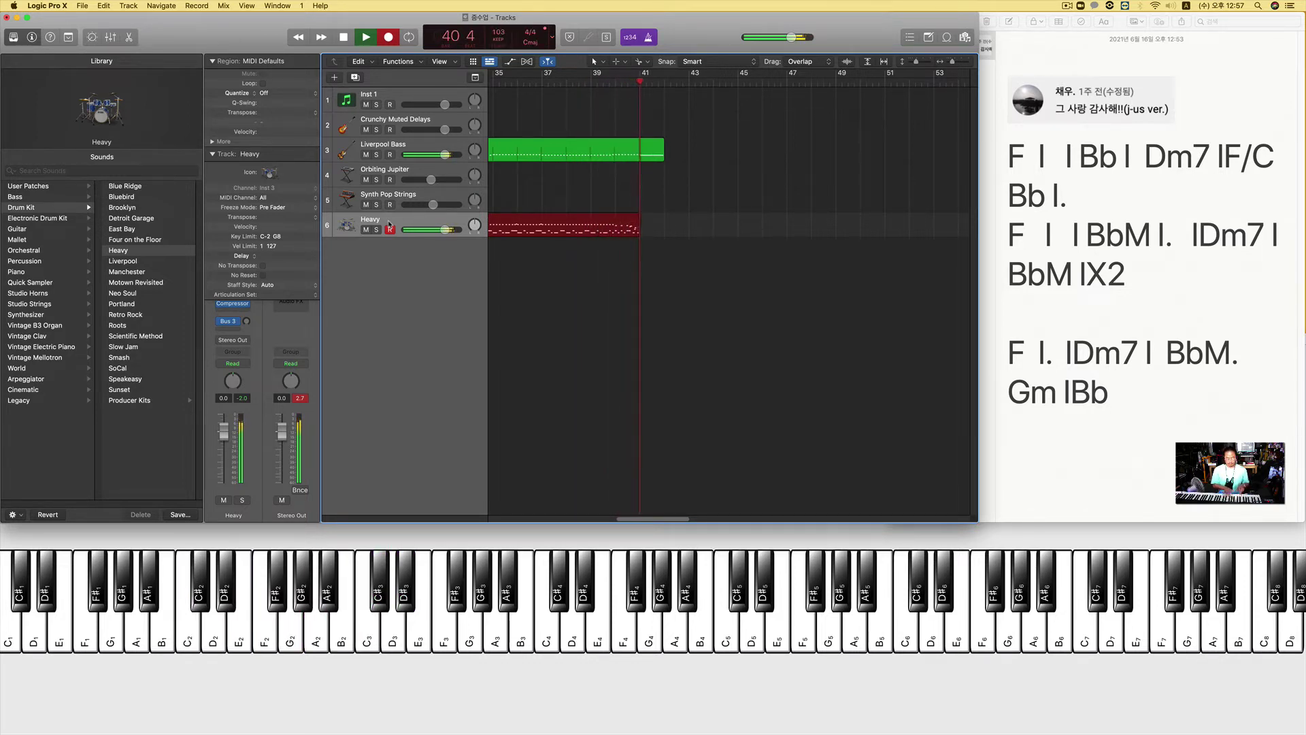
pyautogui.press('space')
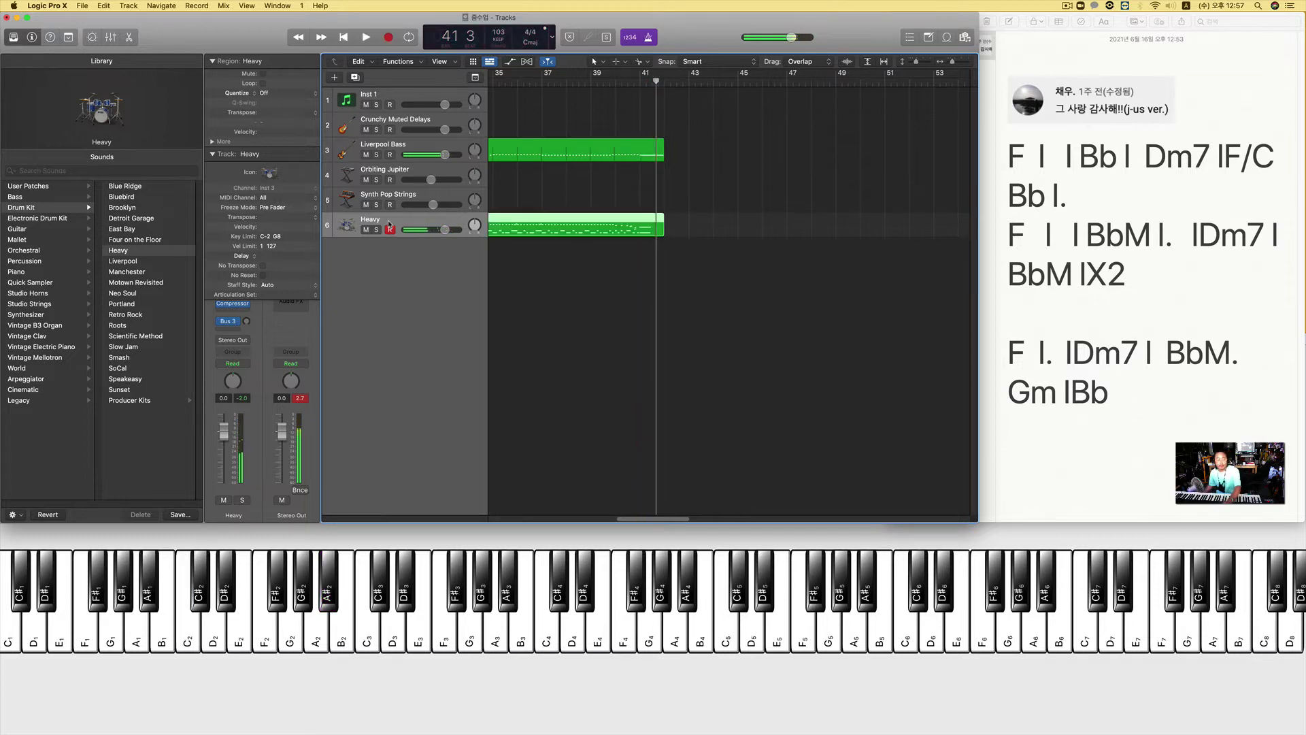
# Step: Apply Smart Quantize with a 1/16 Note value to the recorded Heavy drum region
pyautogui.click(252, 93)
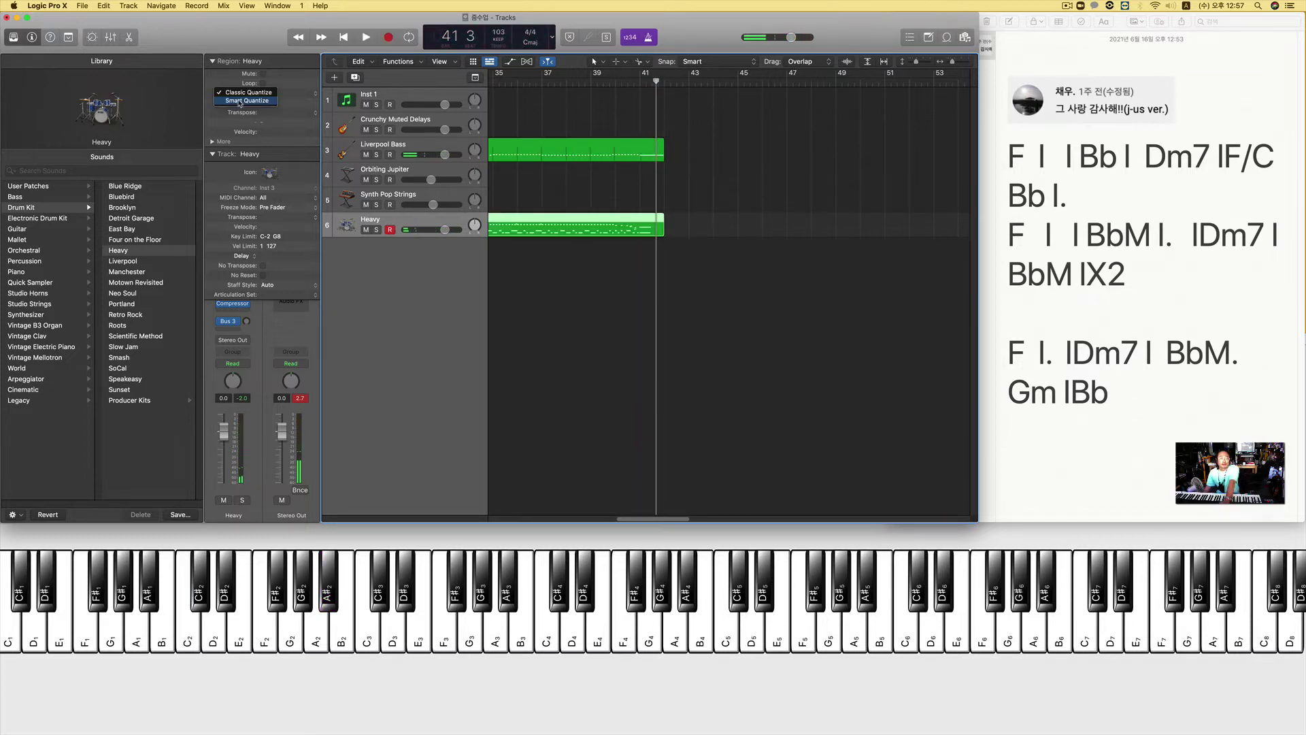
pyautogui.click(242, 102)
pyautogui.click(264, 93)
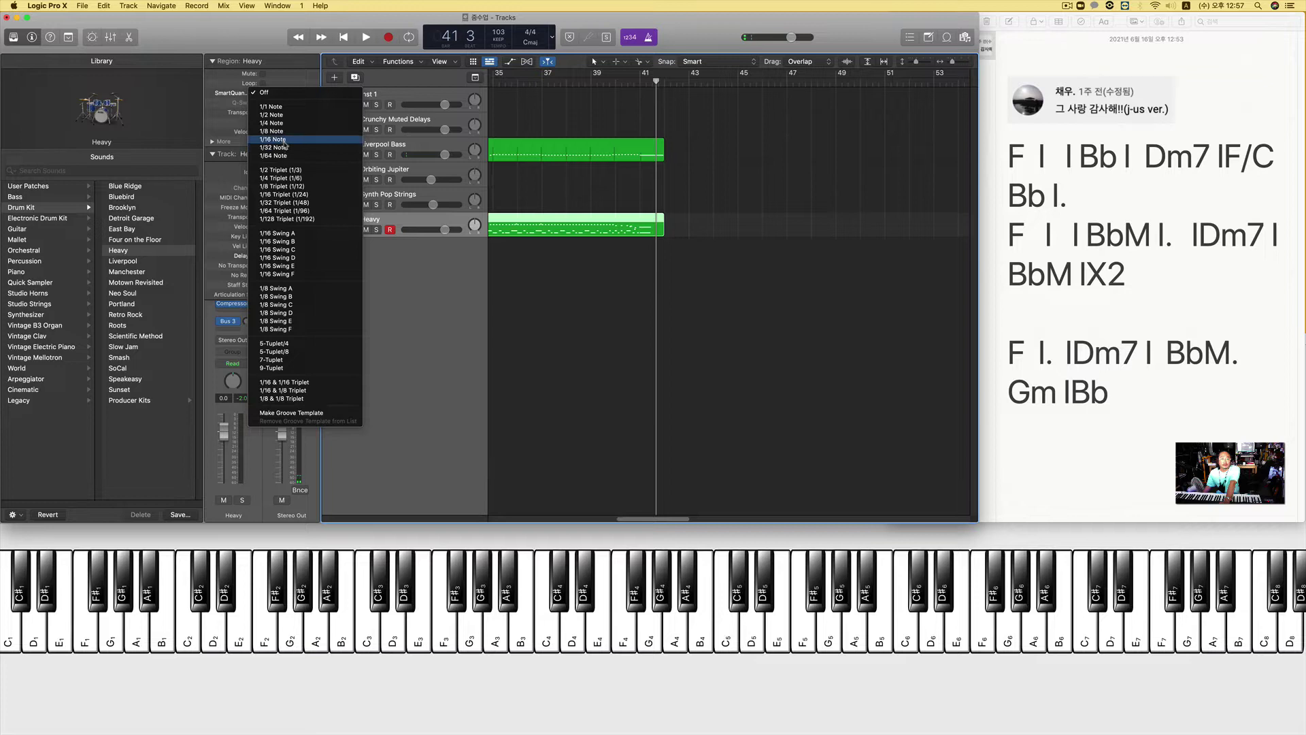
pyautogui.click(273, 140)
# Step: Play the arrangement from the start, and shift the Liverpool Bass and Heavy regions together to begin at bar 2
pyautogui.press('Return')
pyautogui.press('space')
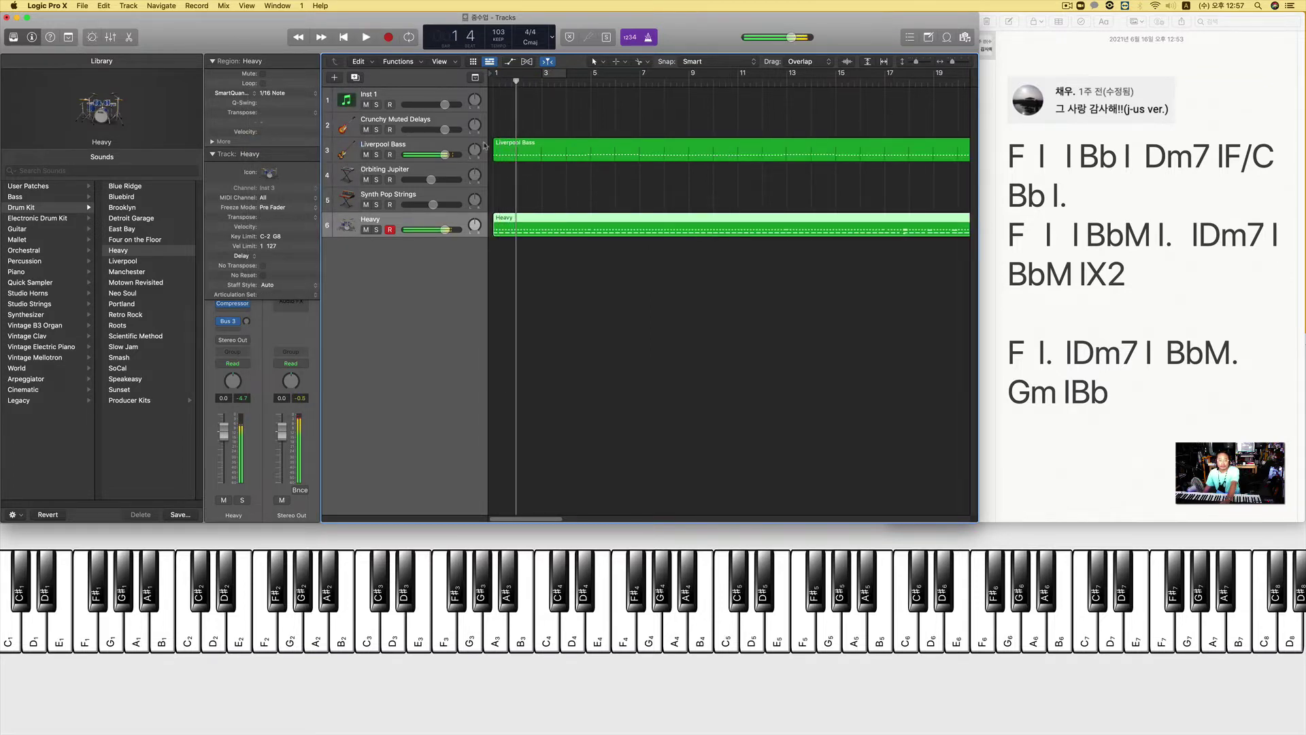
pyautogui.moveTo(547, 125); pyautogui.dragTo(598, 221)
pyautogui.click(530, 242)
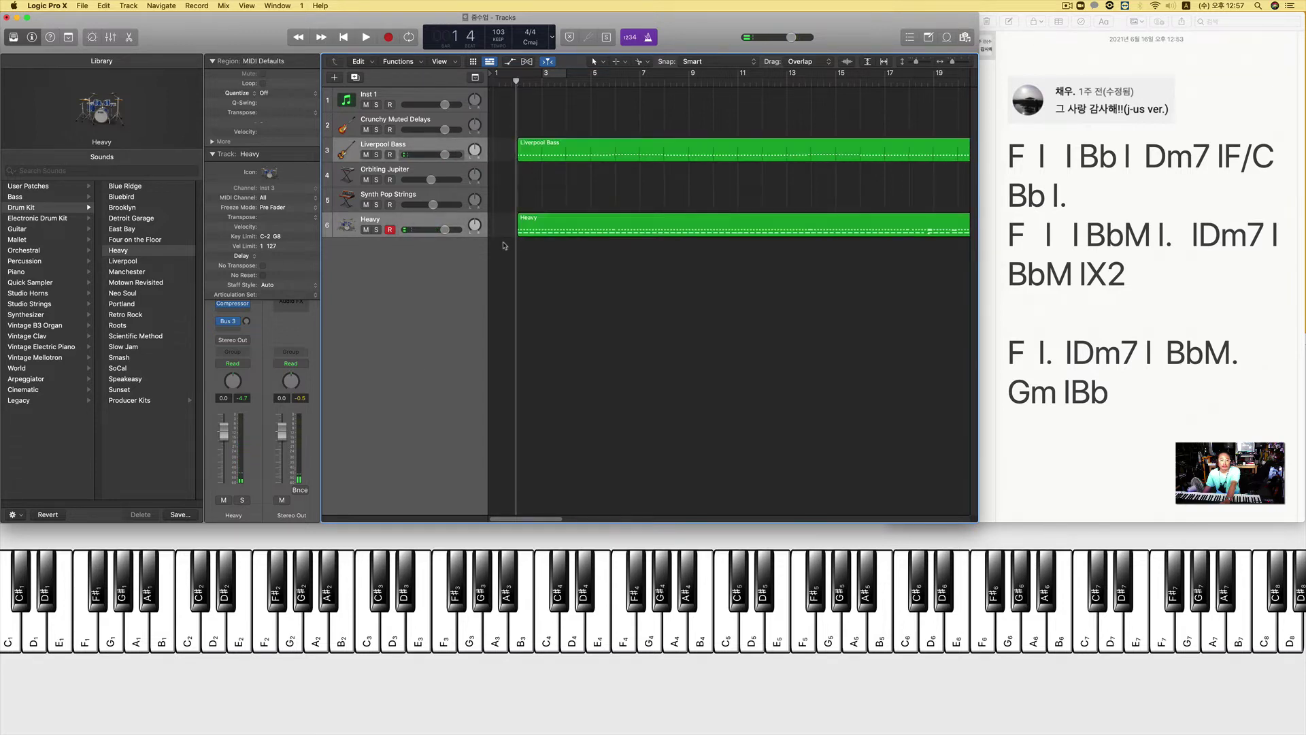
# Step: Record a short drum intro on the Heavy track in bar 1, ahead of the main drum region
pyautogui.press('Return')
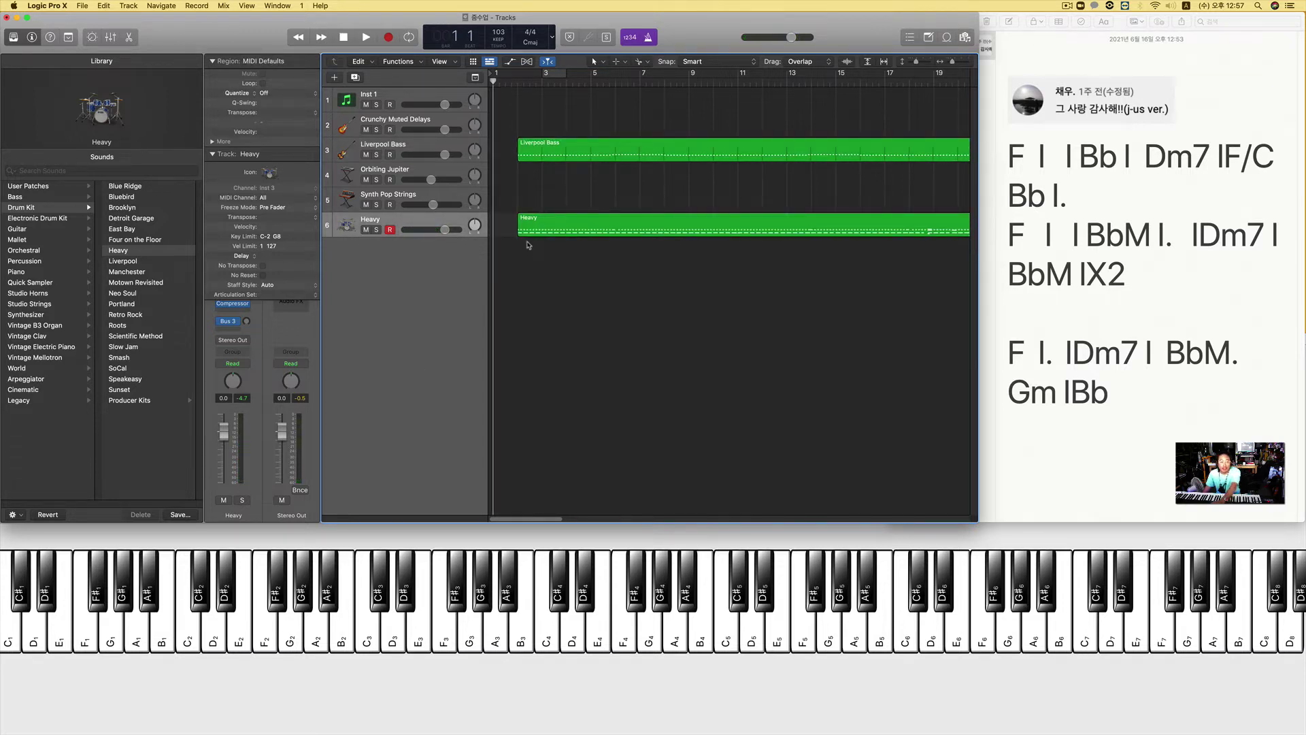
pyautogui.press('.')
pyautogui.click(425, 148)
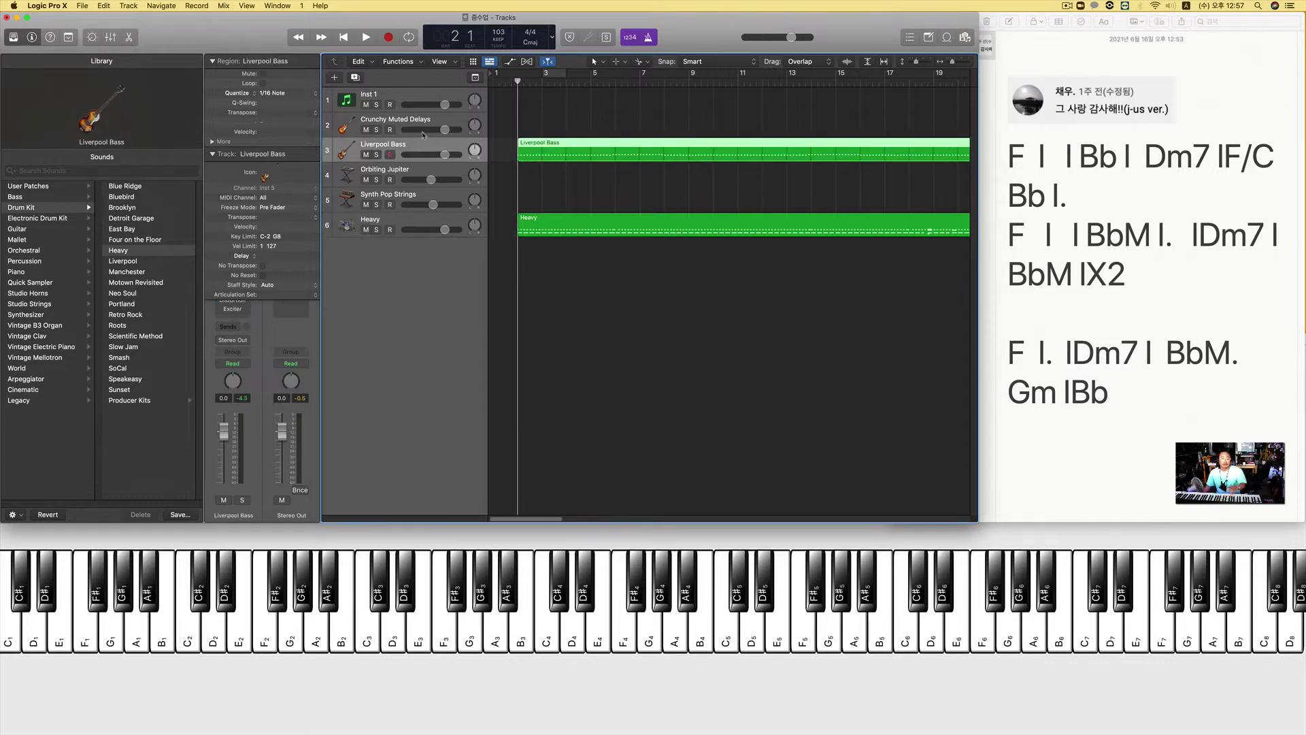
pyautogui.click(413, 227)
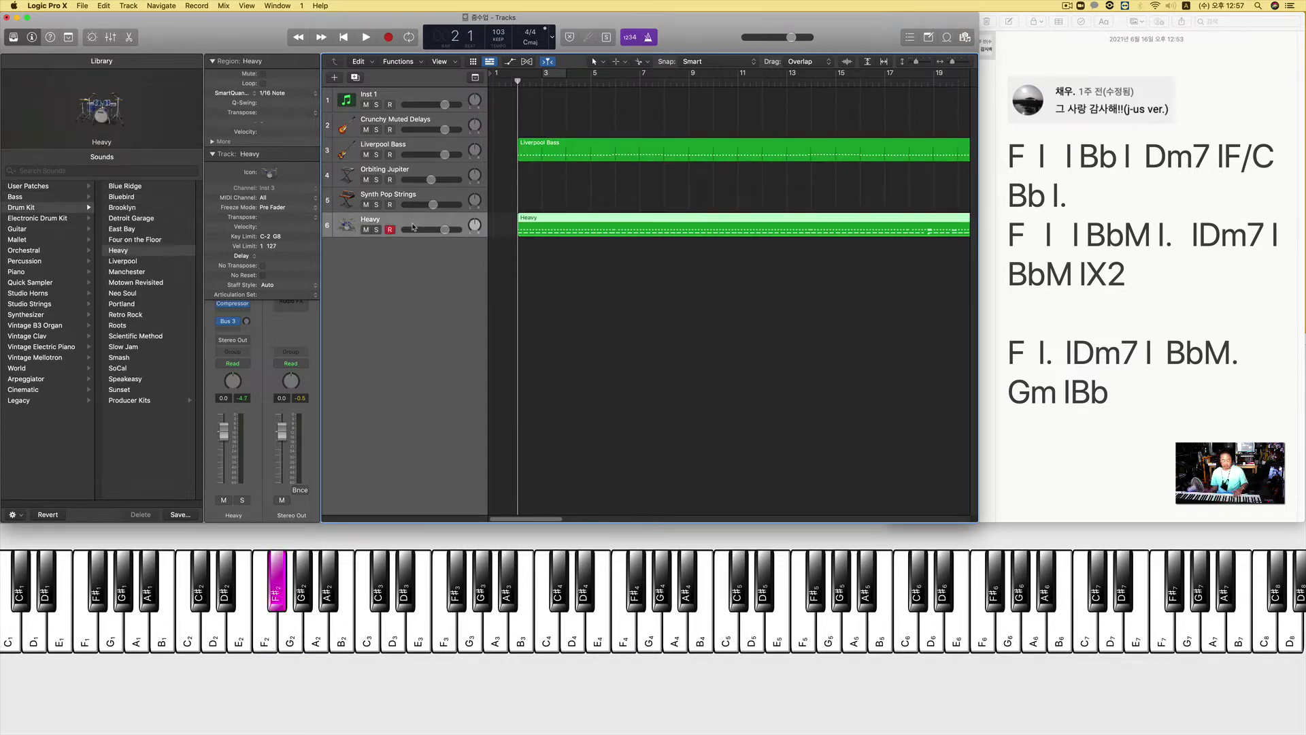
pyautogui.press('space')
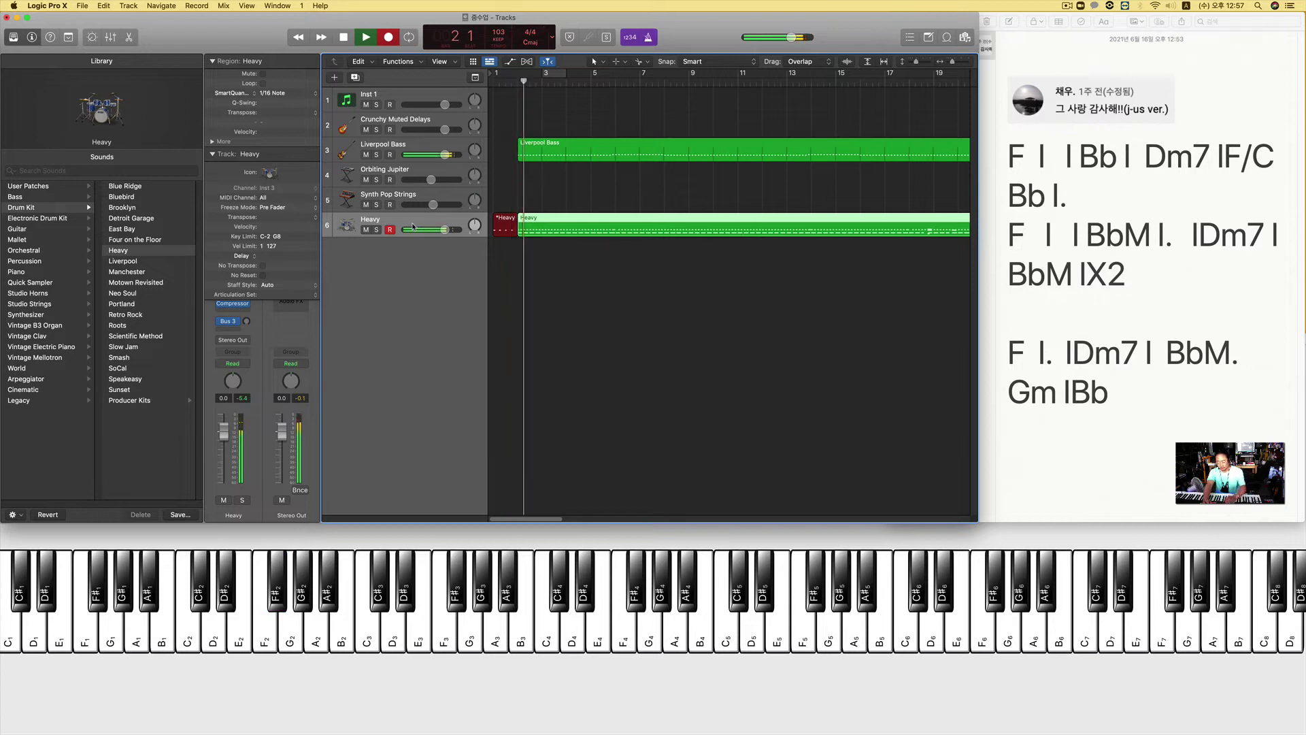
pyautogui.press('space')
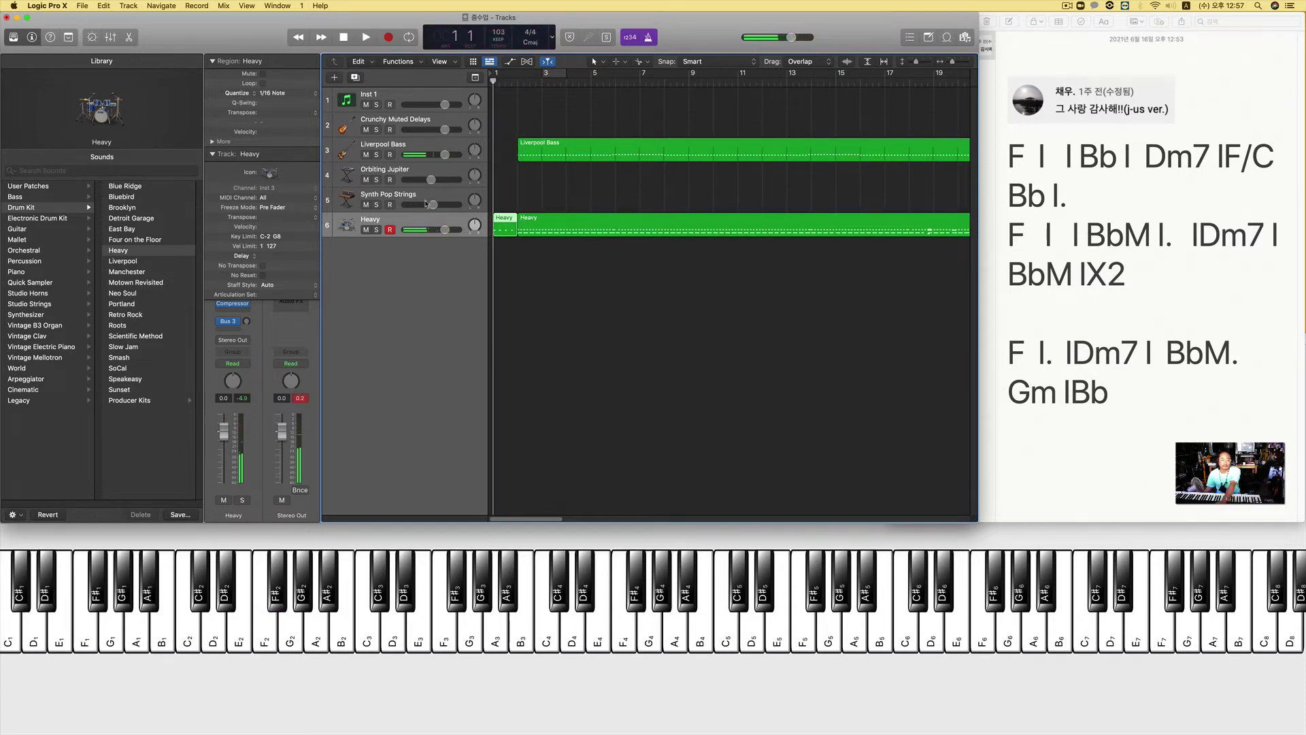
# Step: Set the Crunchy Muted Delays track volume to -12.8 dB and record an eight-bar guitar part on it starting at bar 2
pyautogui.click(406, 119)
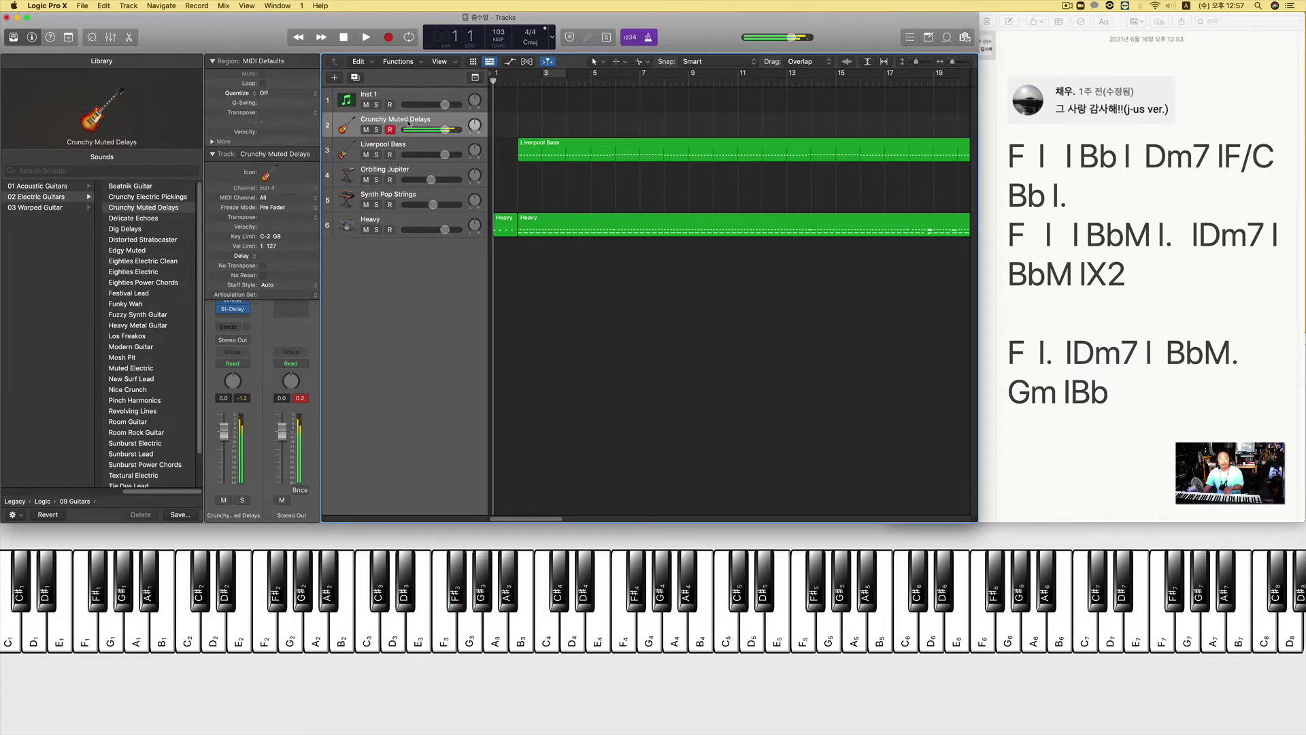
pyautogui.moveTo(445, 130); pyautogui.dragTo(422, 129)
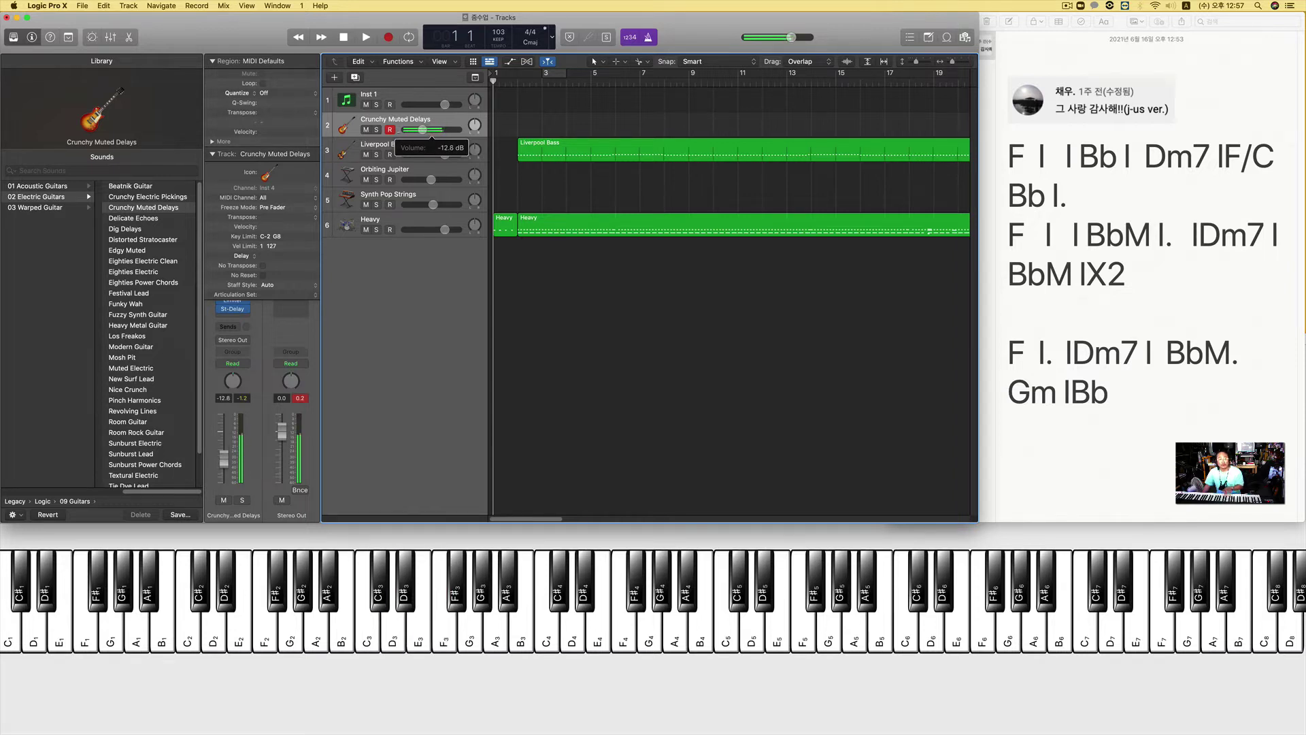
pyautogui.press('space')
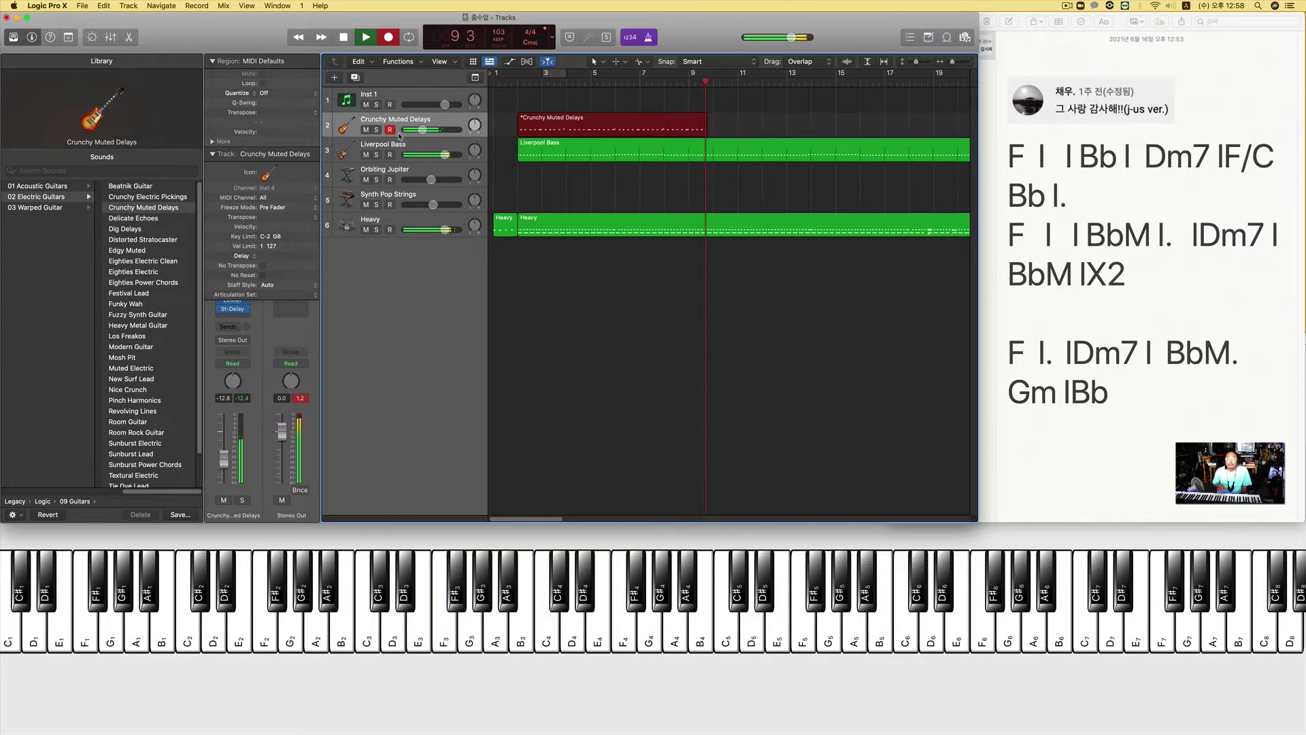
pyautogui.press('space')
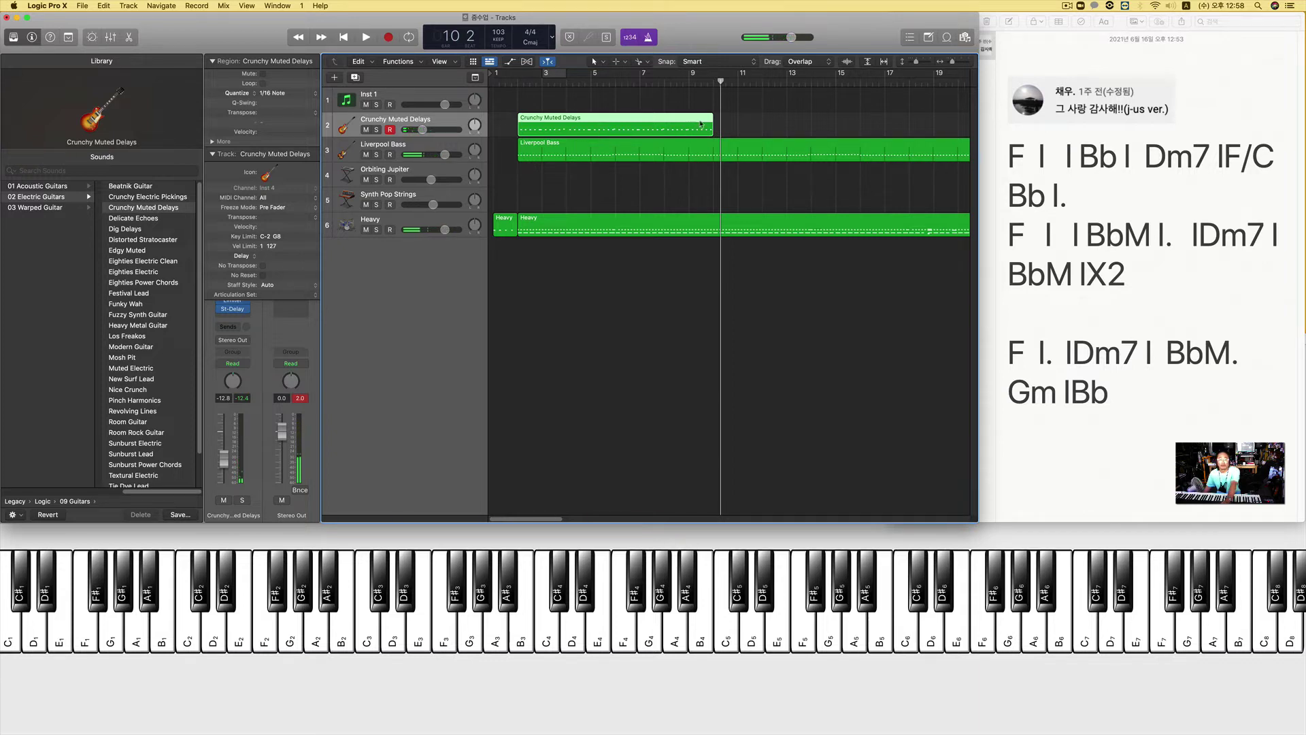
# Step: Loop the recorded Crunchy Muted Delays region up to bar 42 and return the playhead to the start
pyautogui.moveTo(716, 121); pyautogui.dragTo(797, 130)
pyautogui.press('Return')
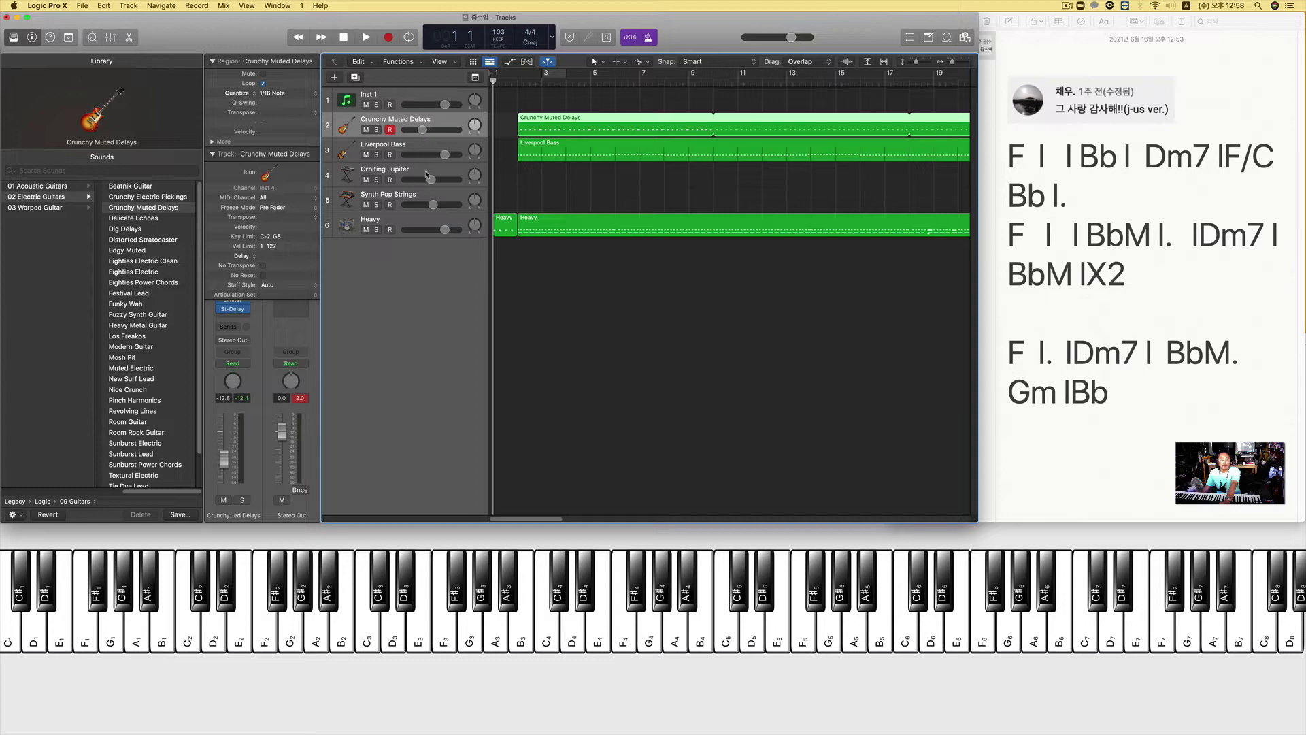
# Step: Reorder the tracks so Crunchy Muted Delays comes first, Heavy second and Liverpool Bass third, above Inst 1
pyautogui.click(396, 101)
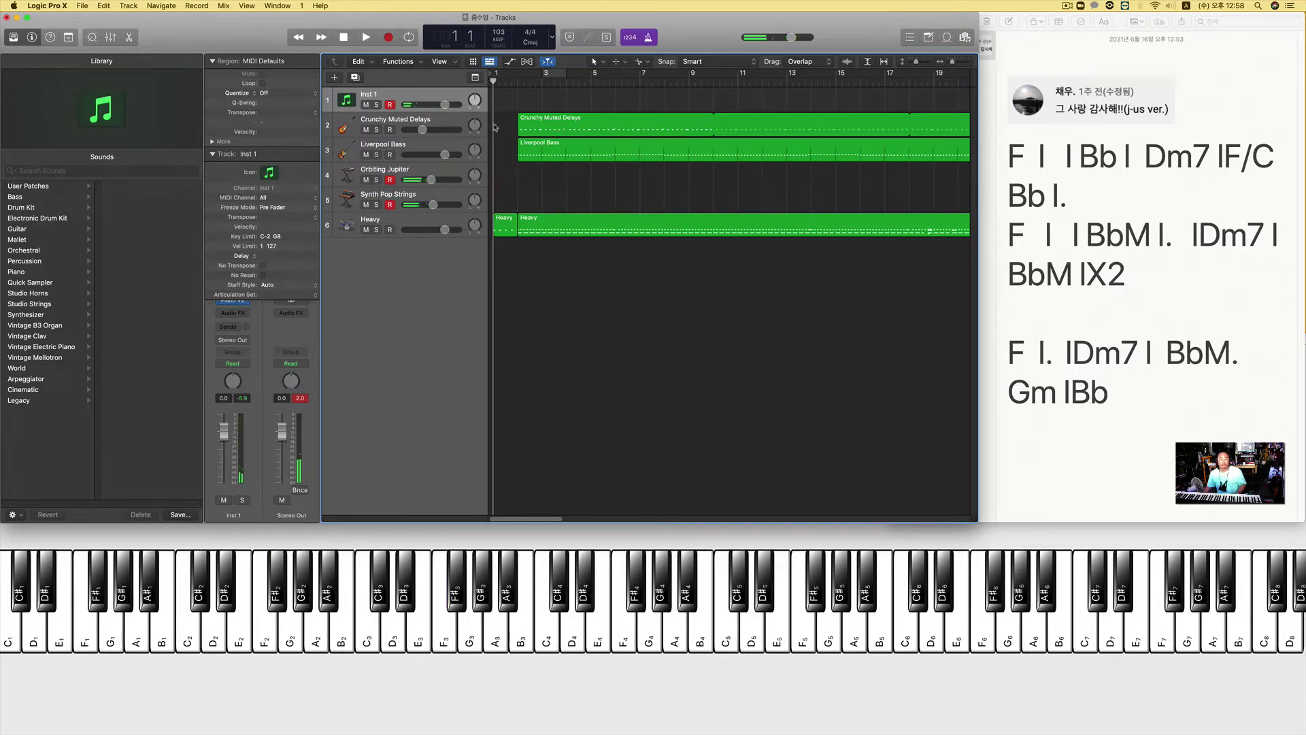
pyautogui.moveTo(399, 121); pyautogui.dragTo(399, 95)
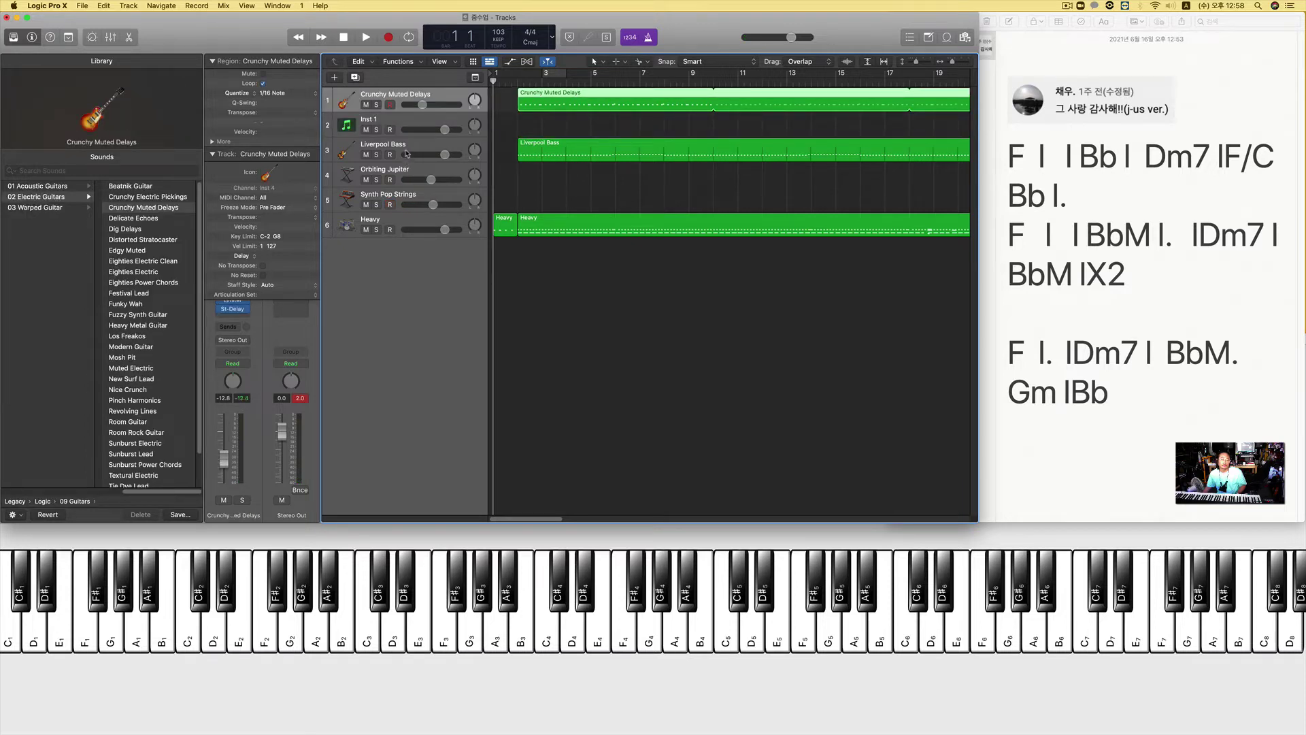
pyautogui.moveTo(406, 145); pyautogui.dragTo(406, 122)
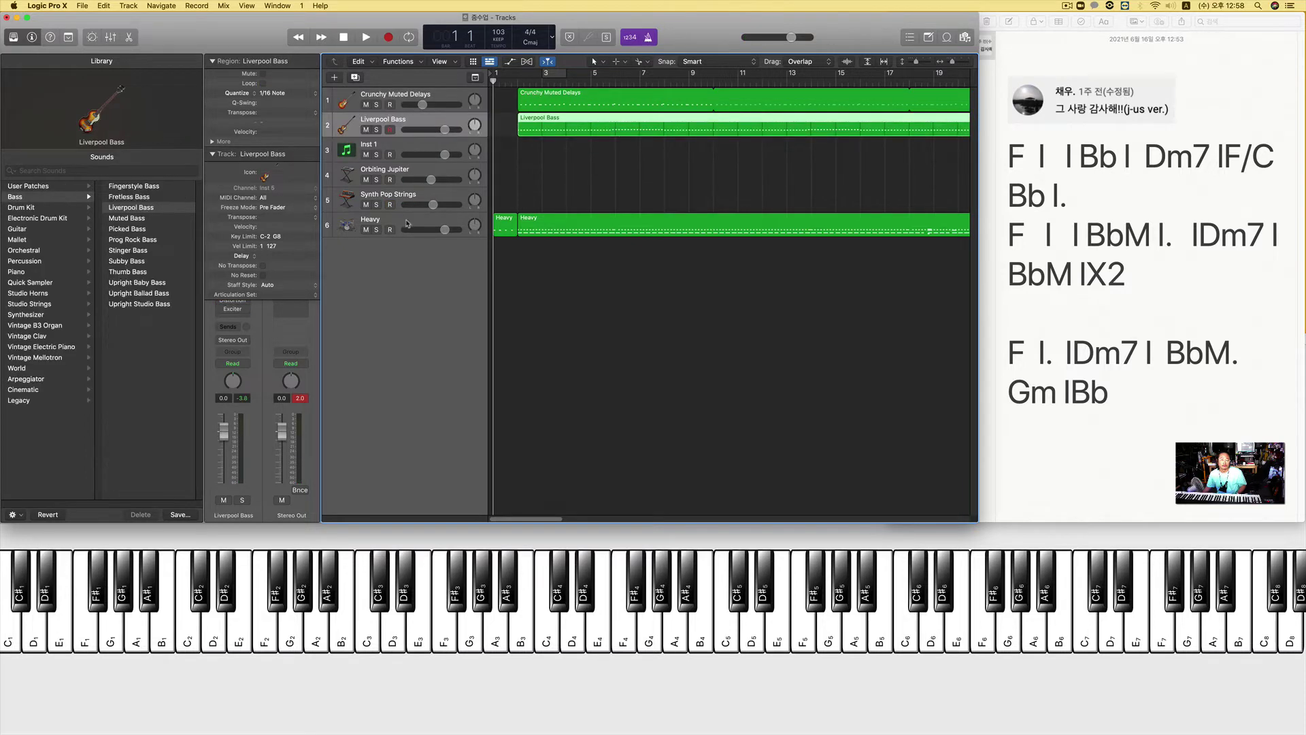
pyautogui.moveTo(401, 221); pyautogui.dragTo(401, 122)
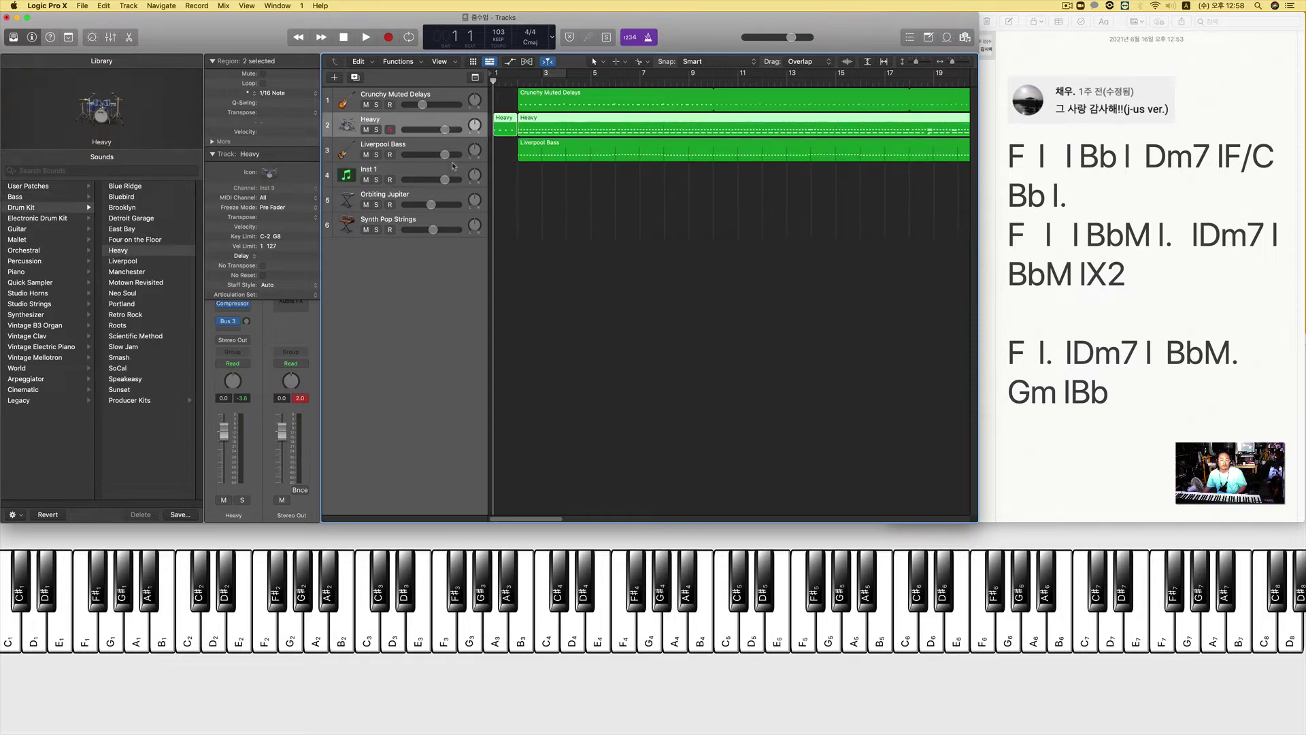
# Step: Play the arrangement from start to end three times with the Inst 1 track selected for live keyboard accompaniment
pyautogui.click(411, 175)
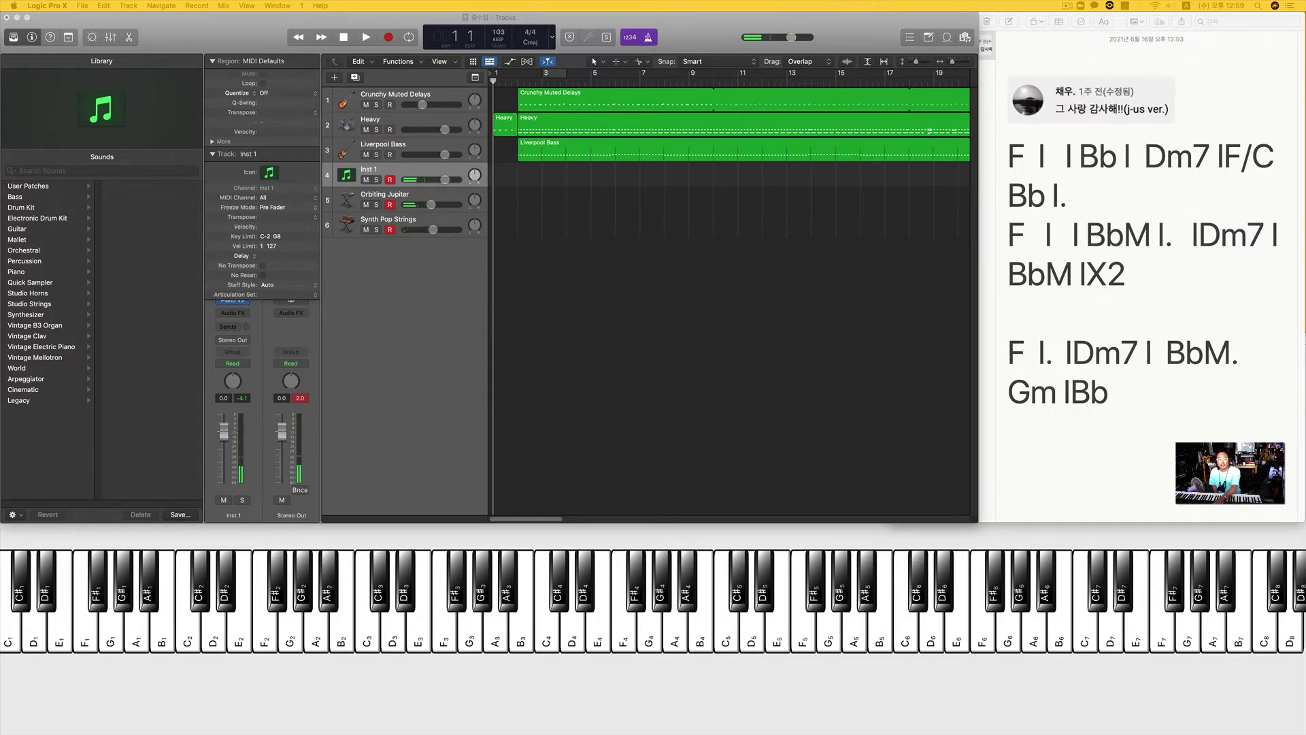
pyautogui.click(771, 494)
pyautogui.press('space')
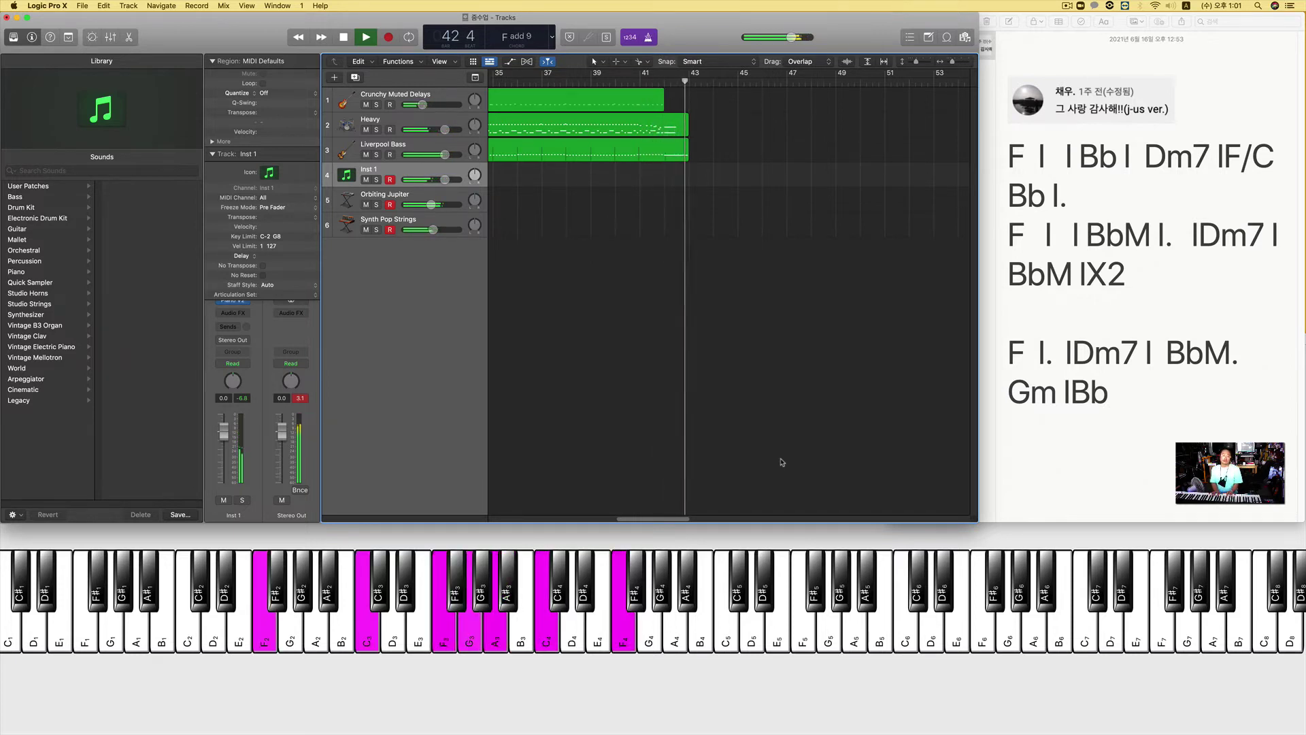
pyautogui.press('space')
pyautogui.press('Return')
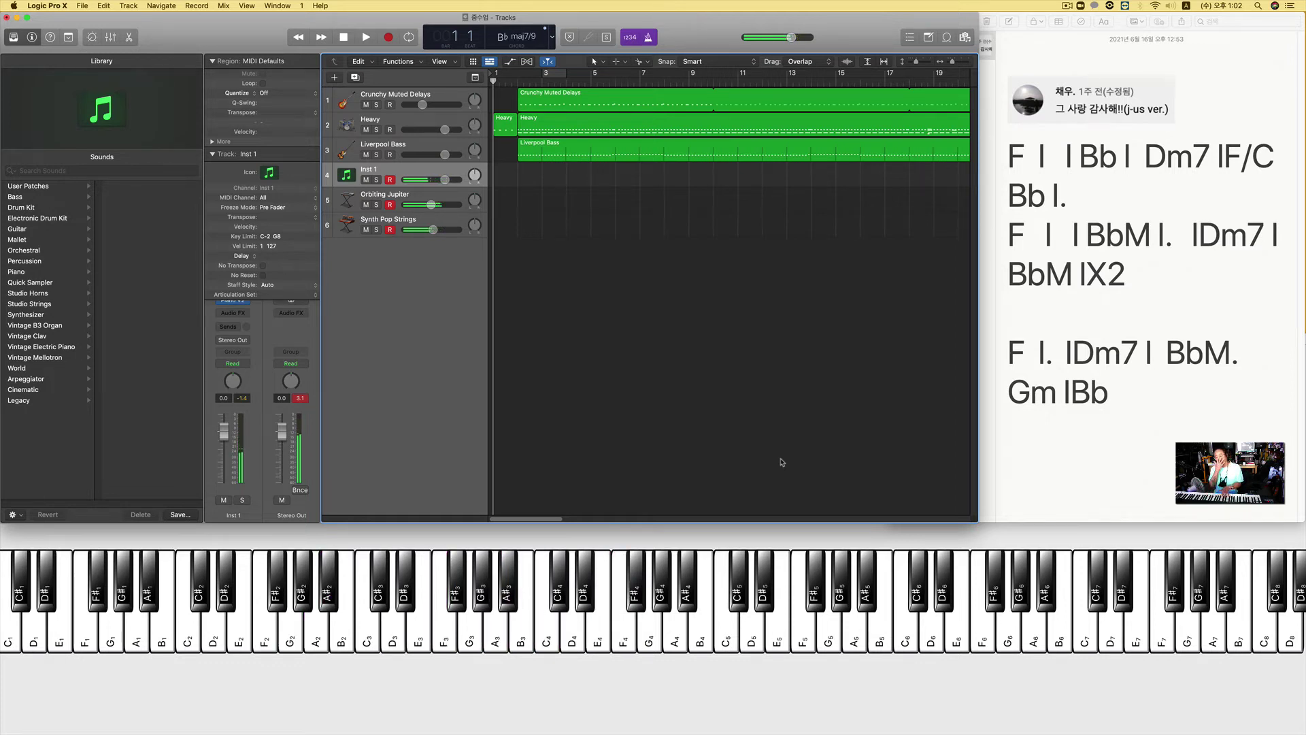
pyautogui.press('space')
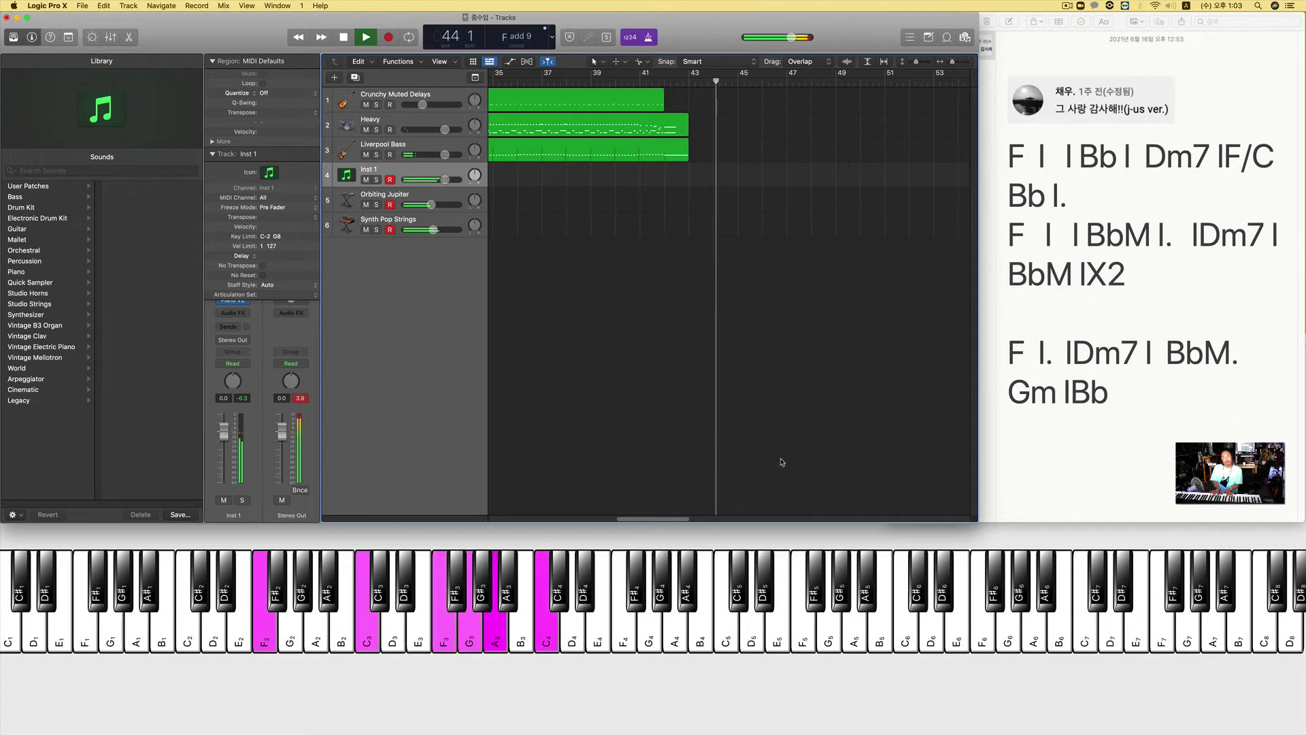
pyautogui.press('space')
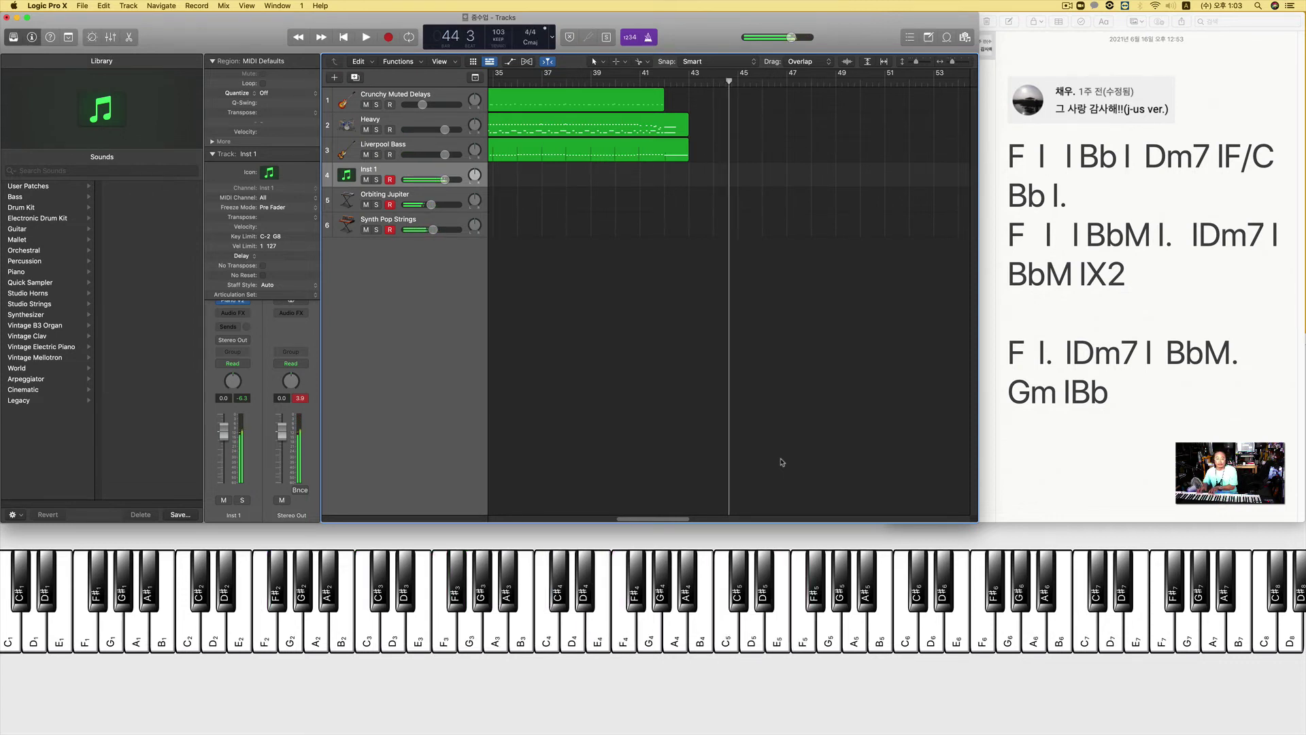
pyautogui.press('Return')
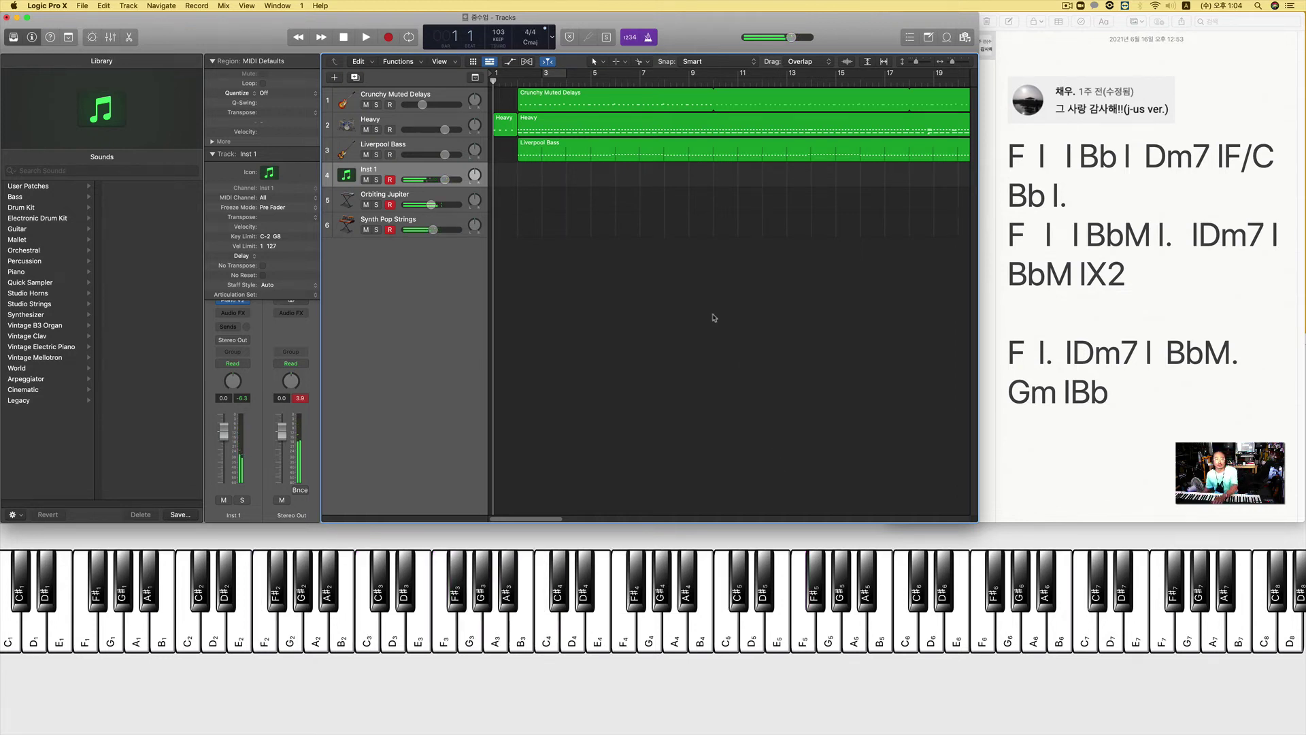
pyautogui.press('space')
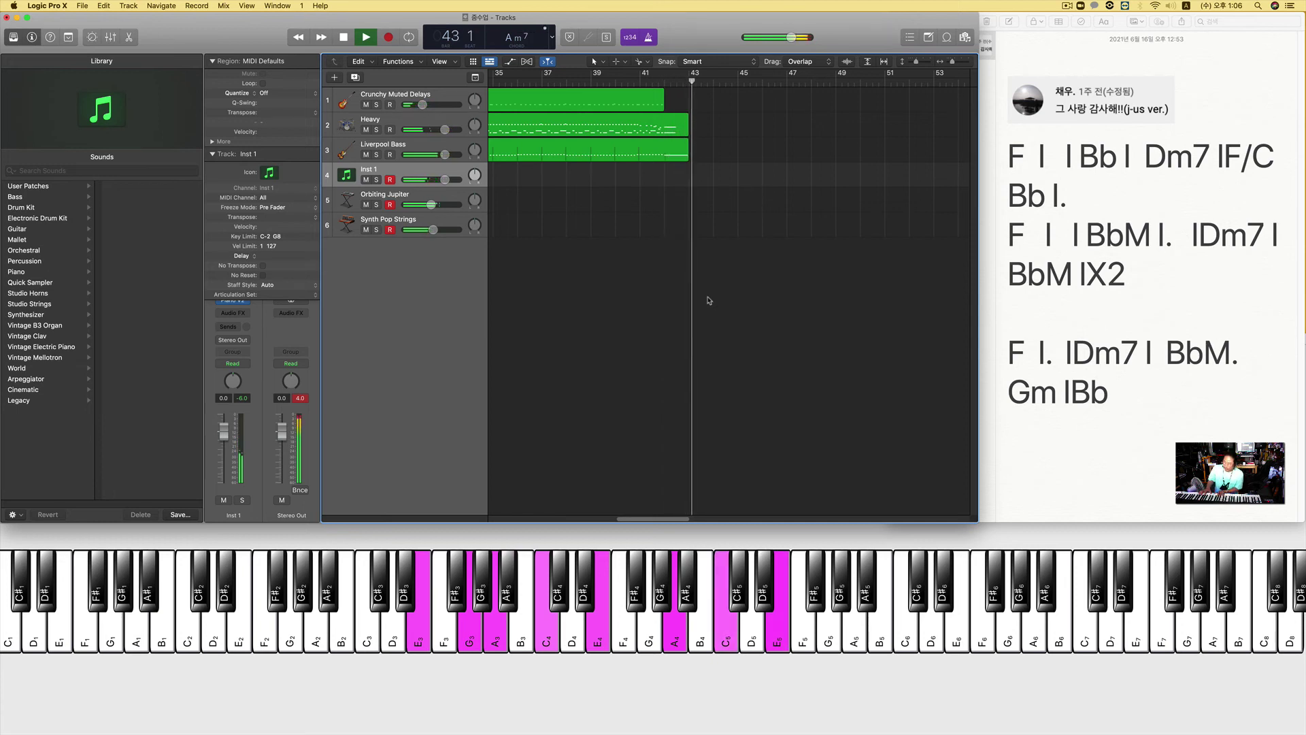
pyautogui.press('space')
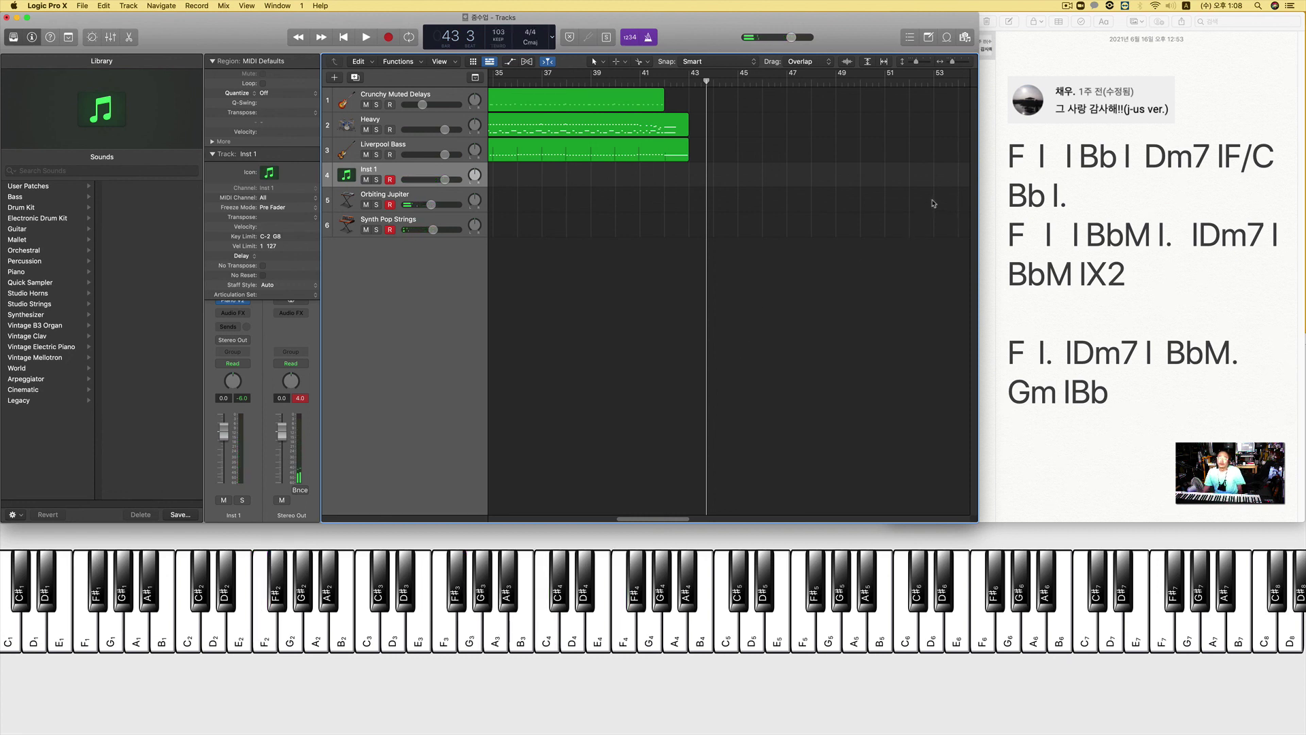
pyautogui.click(1068, 6)
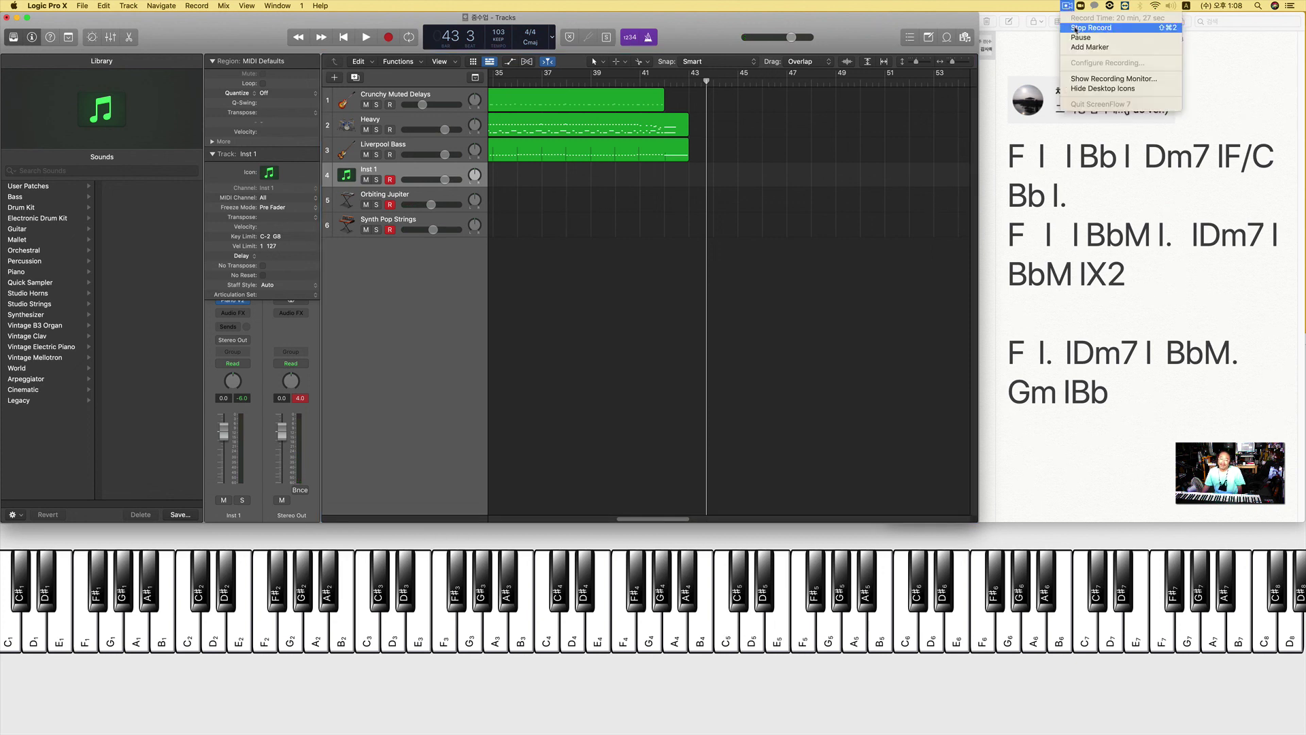